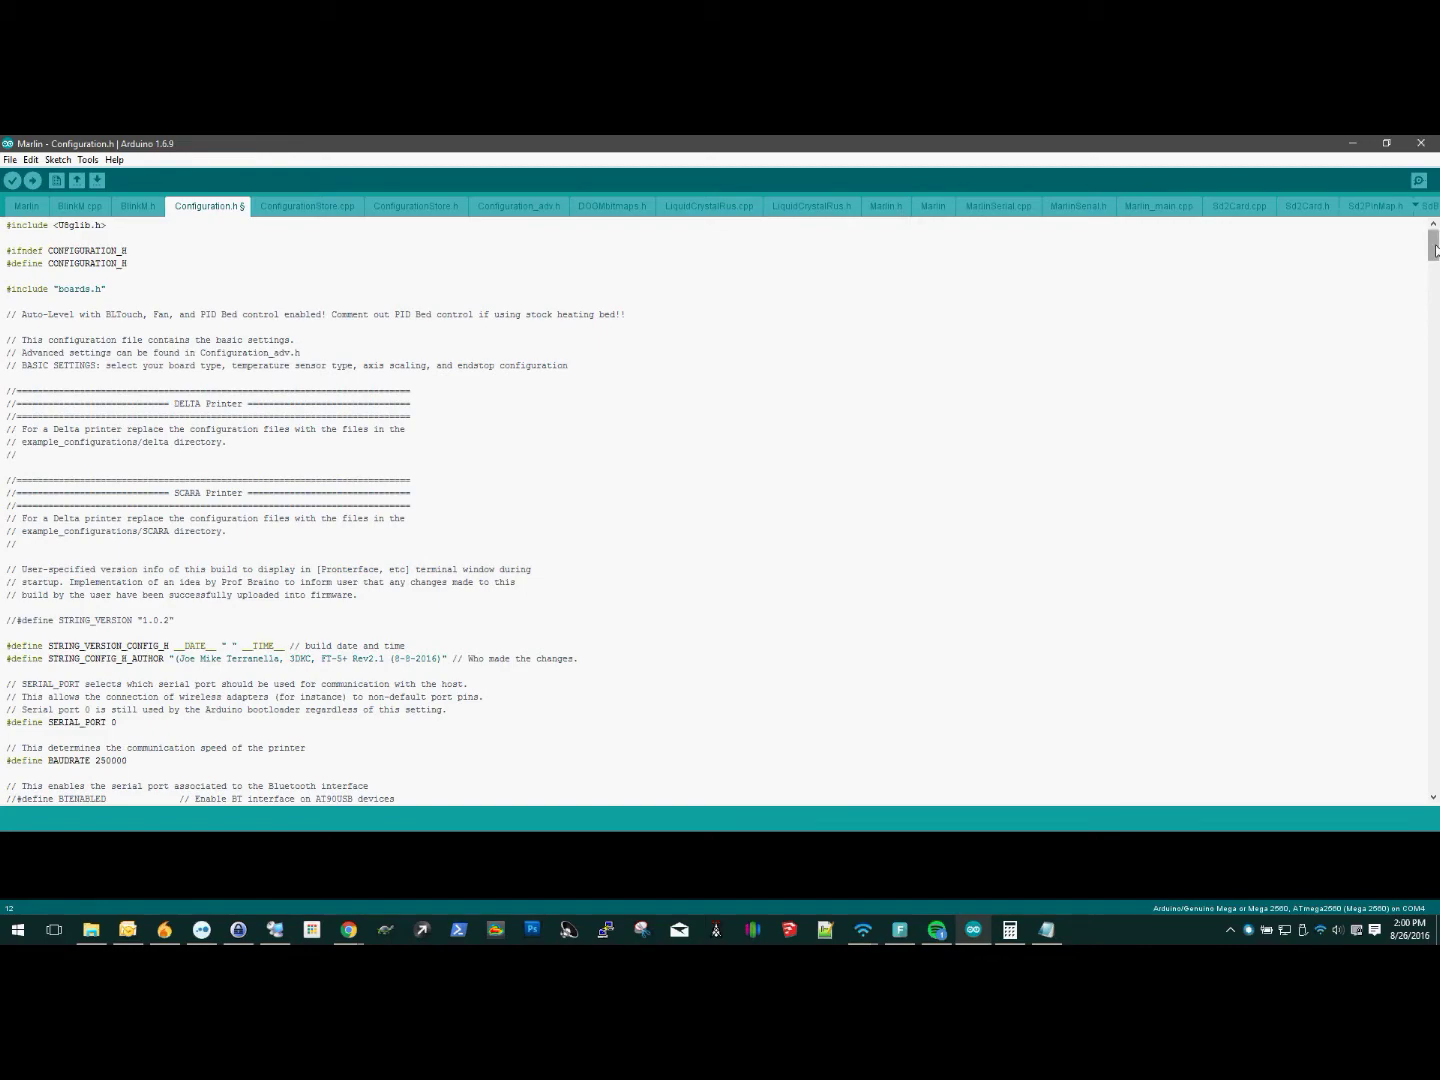
- Scroll Configuration.h to the DEFAULT_AXIS_STEPS_PER_UNIT {80,80,400,105} line in the default settings block
left_click_drag(1435, 249, 1369, 579)
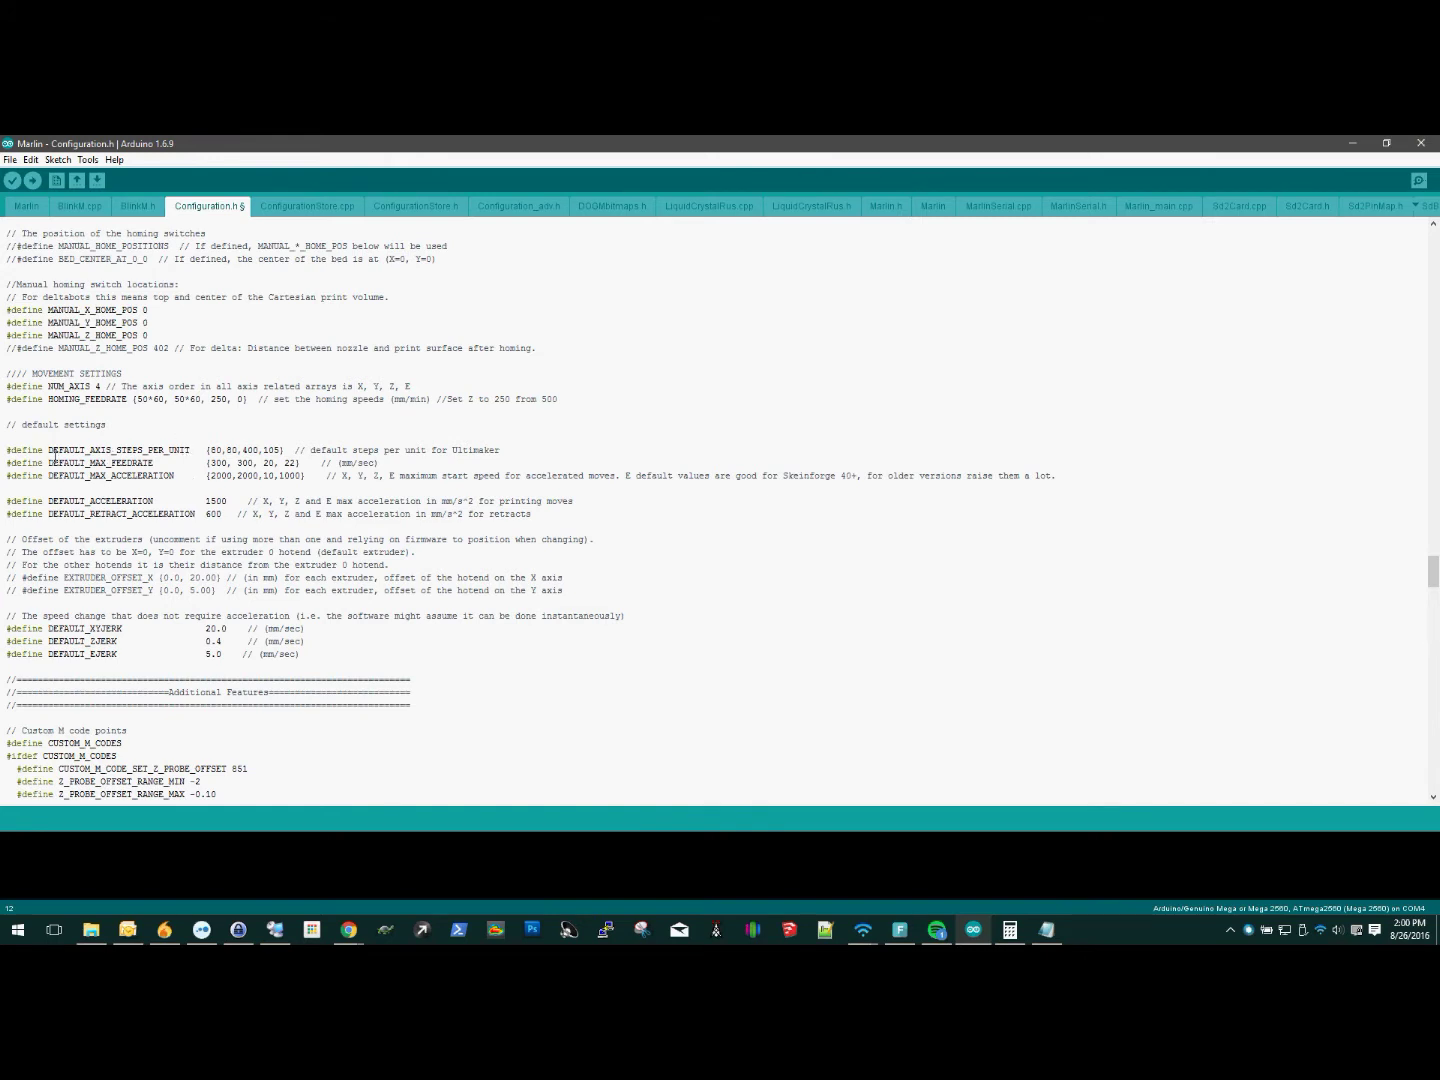
left_click_drag(49, 454, 288, 451)
left_click(222, 451)
left_click(213, 451)
type(",105")
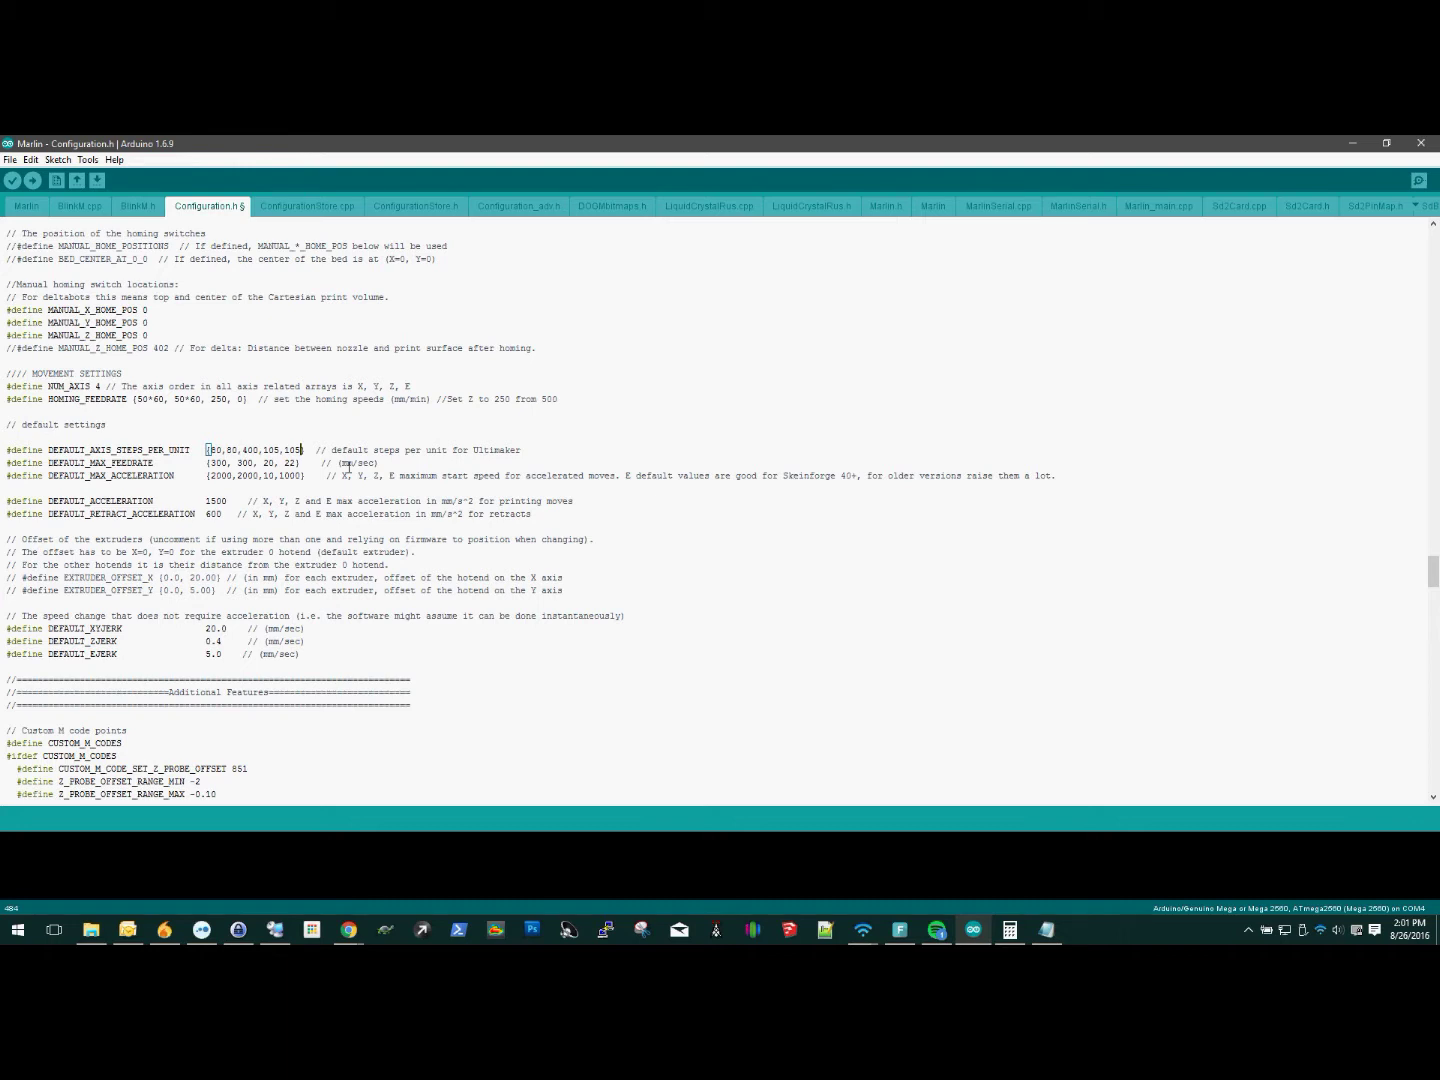
key("BackSpace")
key("BackSpace")
key("BackSpace")
key("BackSpace")
left_click_drag(262, 451, 283, 451)
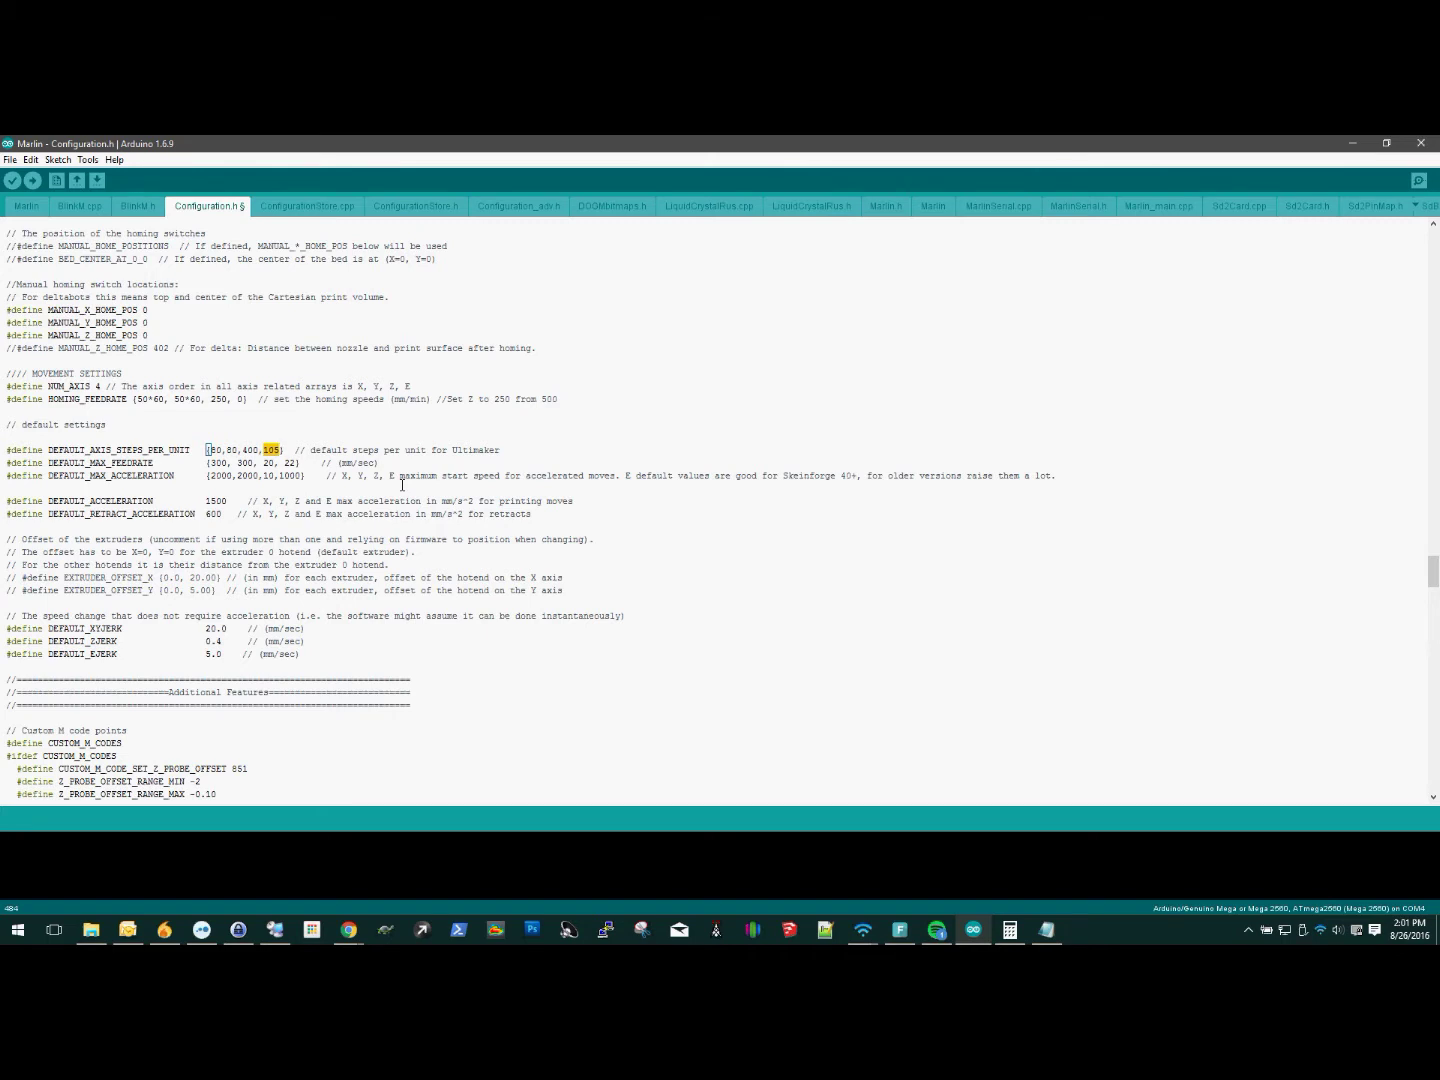
left_click(277, 451)
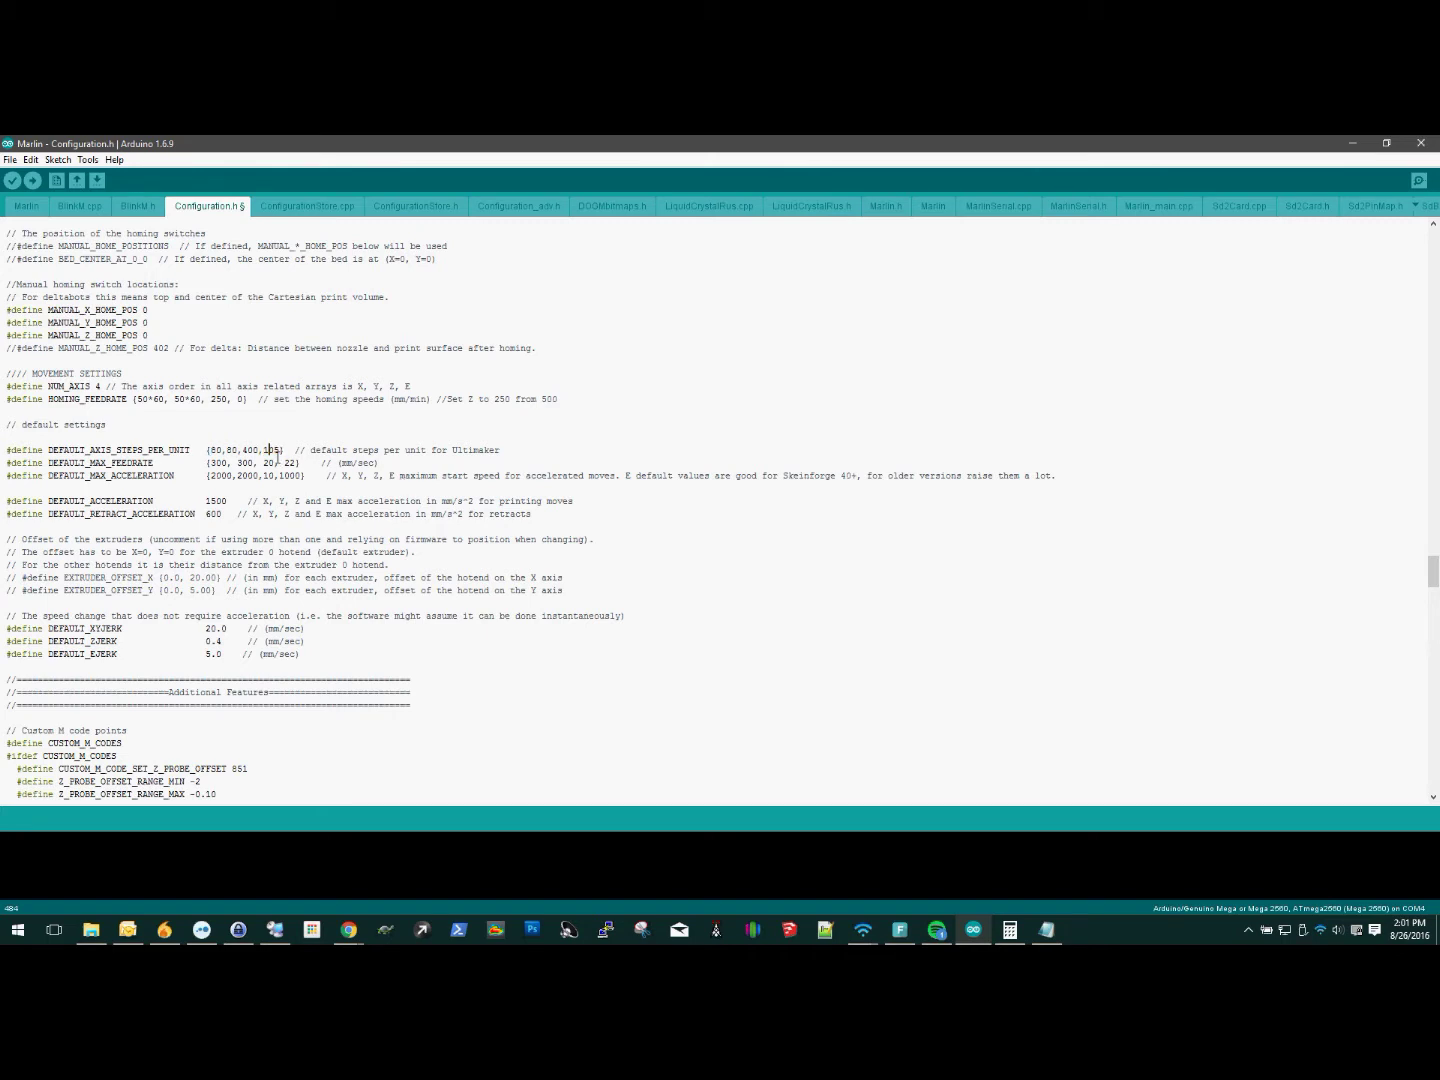
double_click(276, 452)
left_click(285, 451)
mouse_move(352, 930)
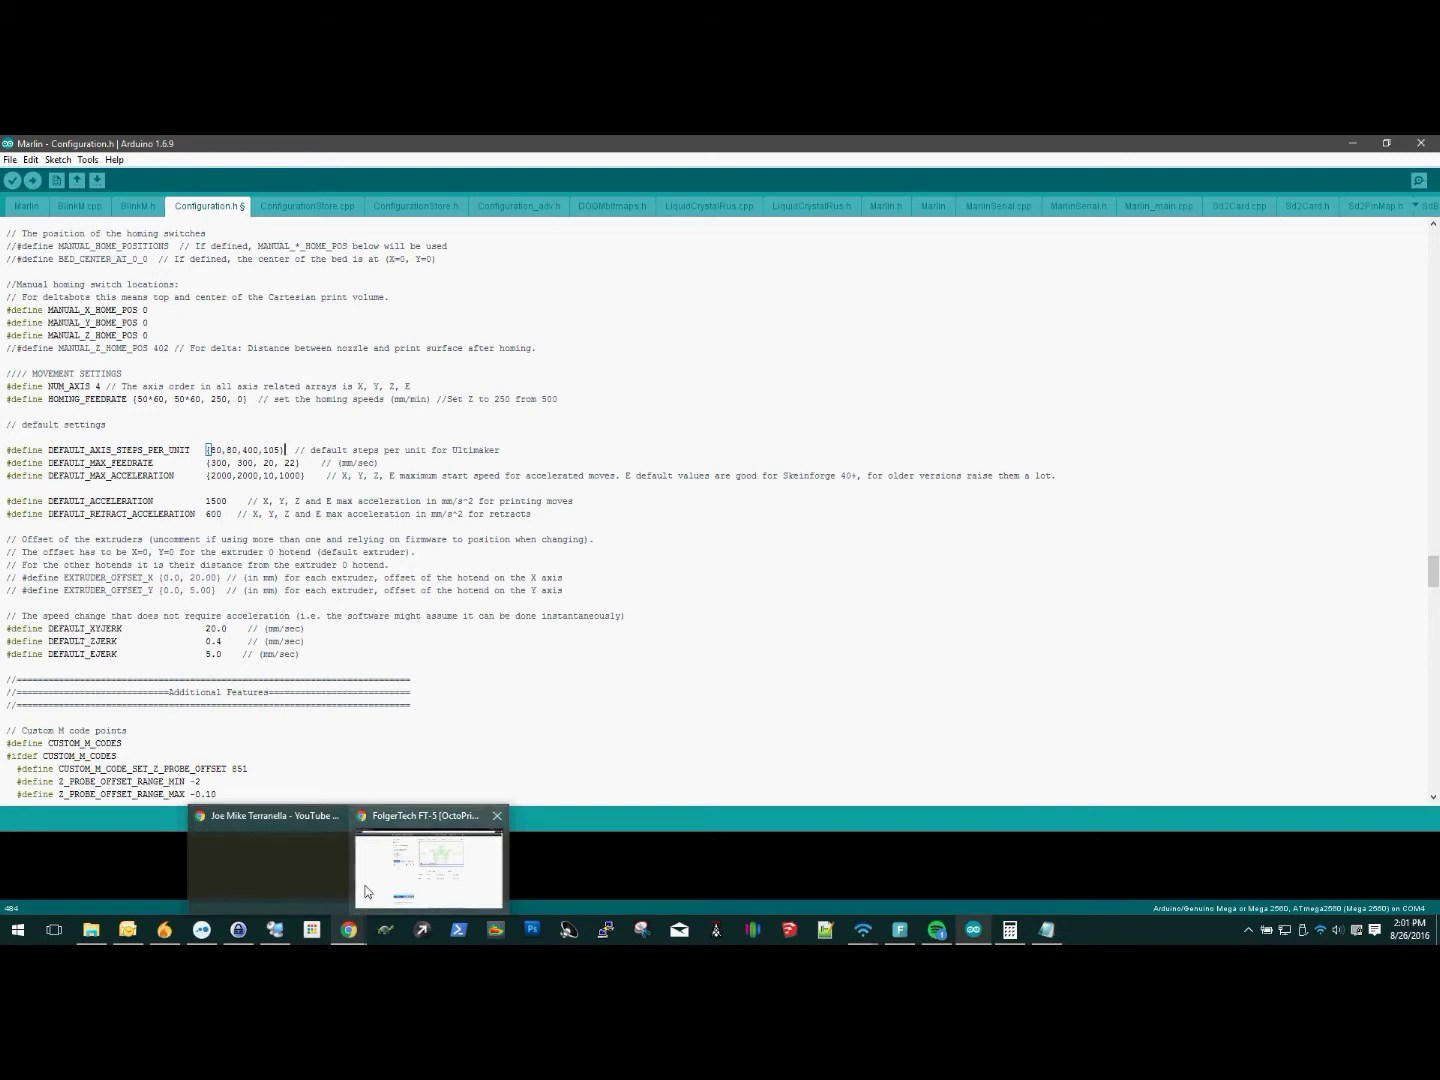
- Show OctoPrint full screen on its Terminal tab with M105 requests/responses suppressed
left_click(366, 891)
key("F11")
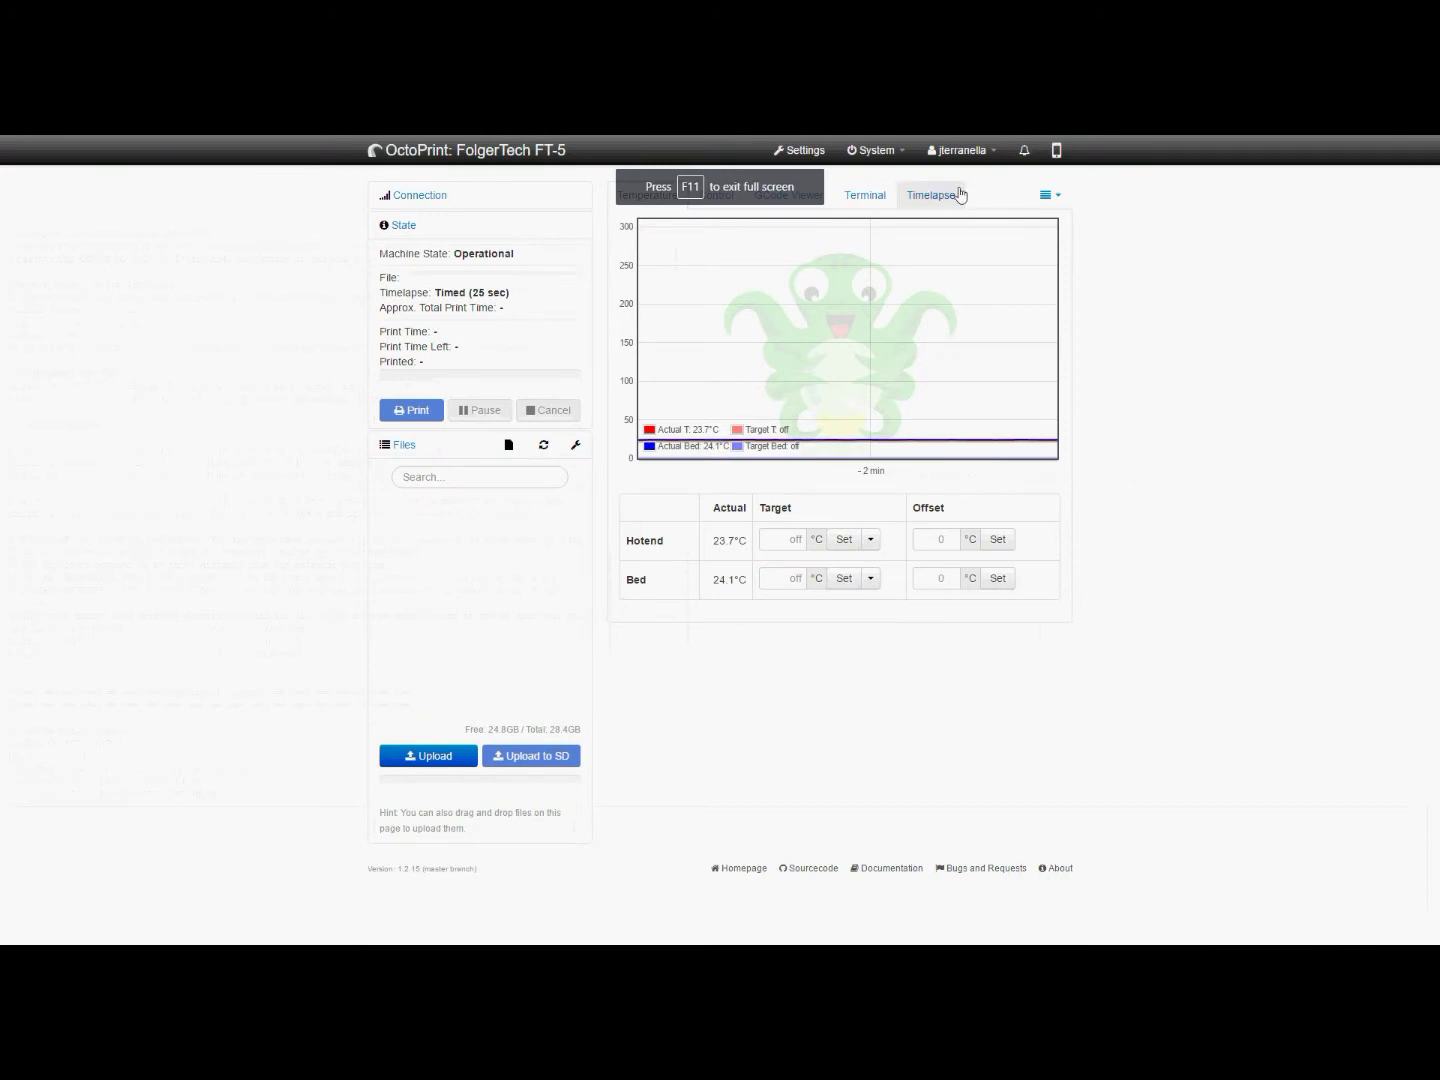
left_click(865, 195)
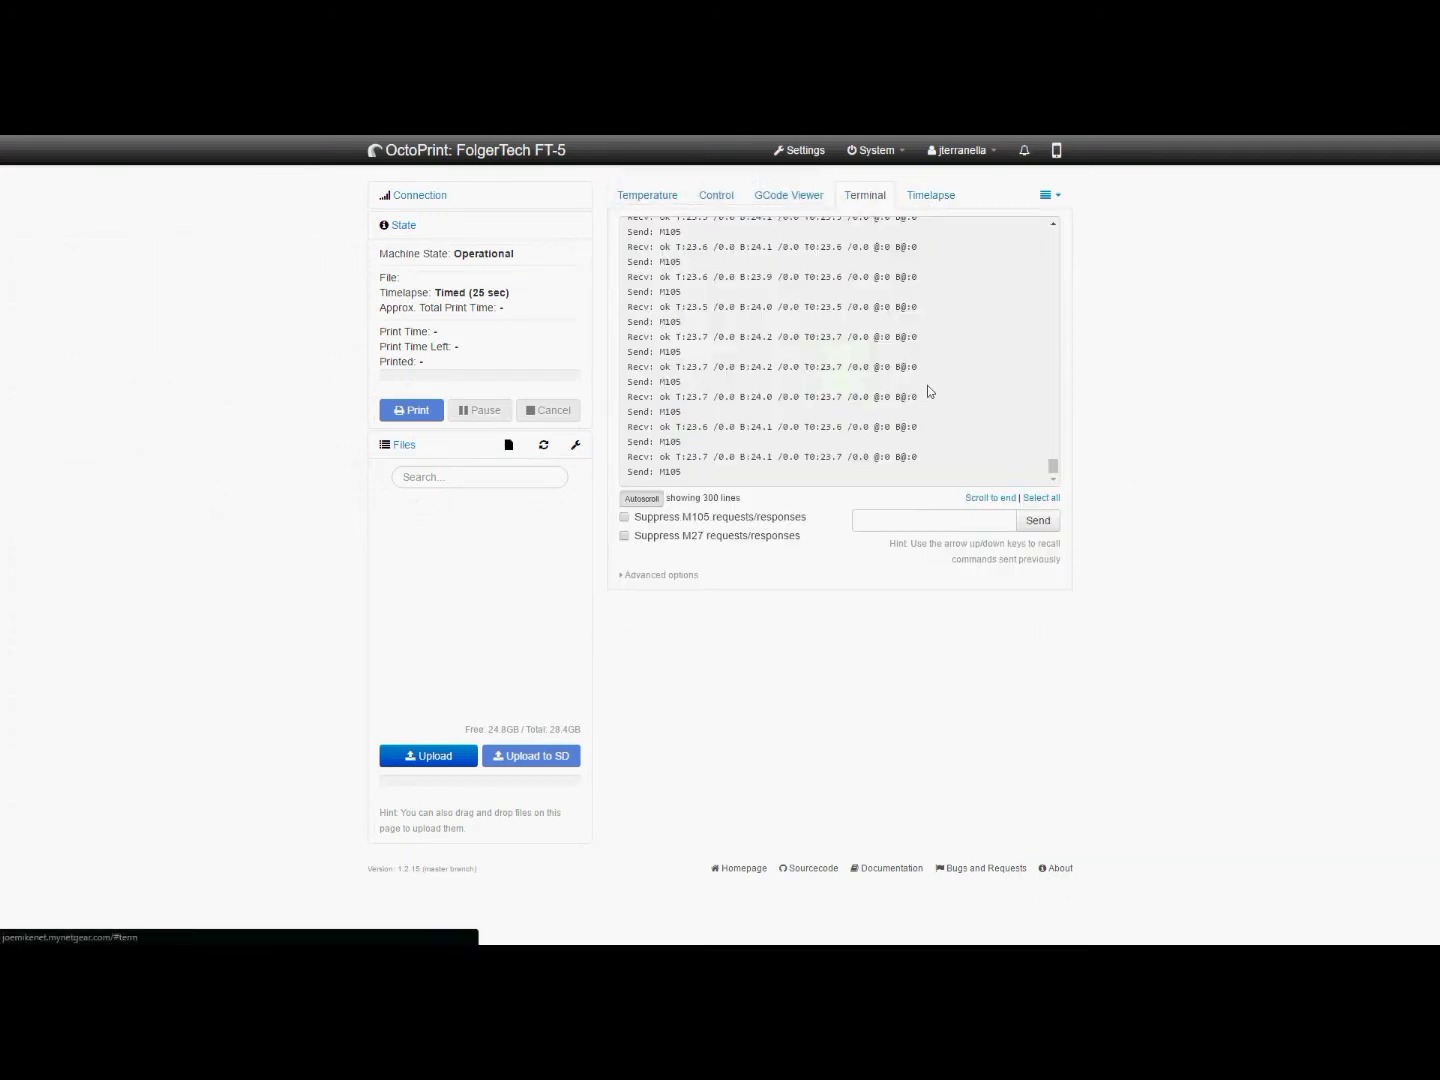
left_click(629, 518)
left_click(895, 521)
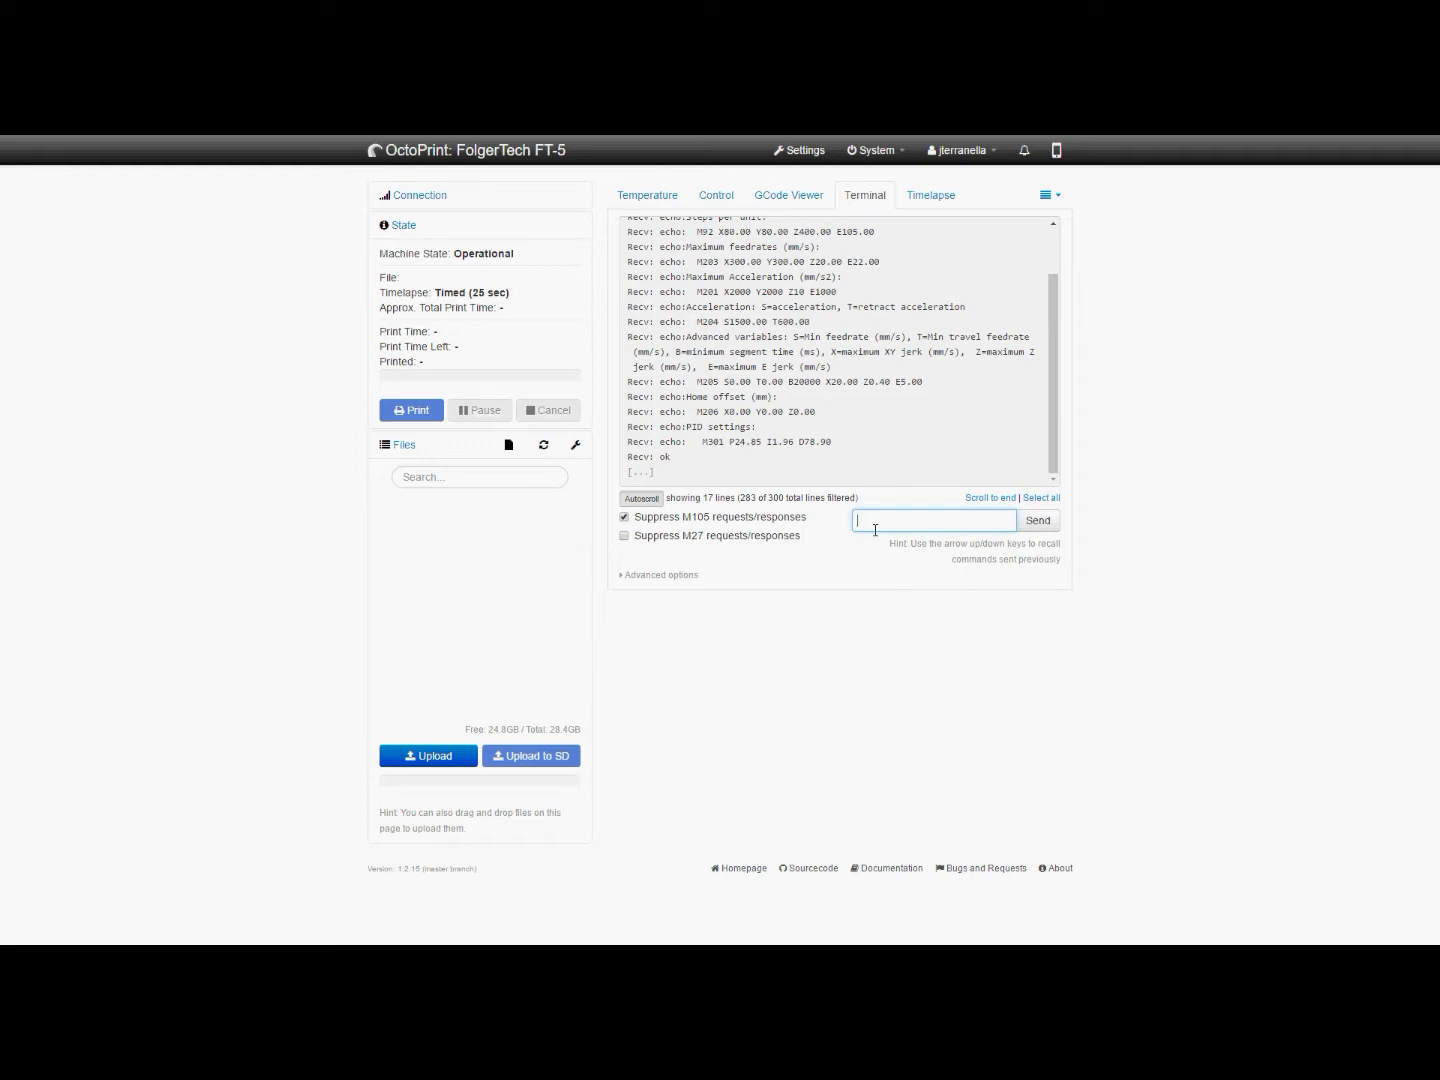
- Send M501 and scroll the log to the M92 line showing X80 Y80 Z400 E105
type("M501")
key("Return")
left_click(1052, 225)
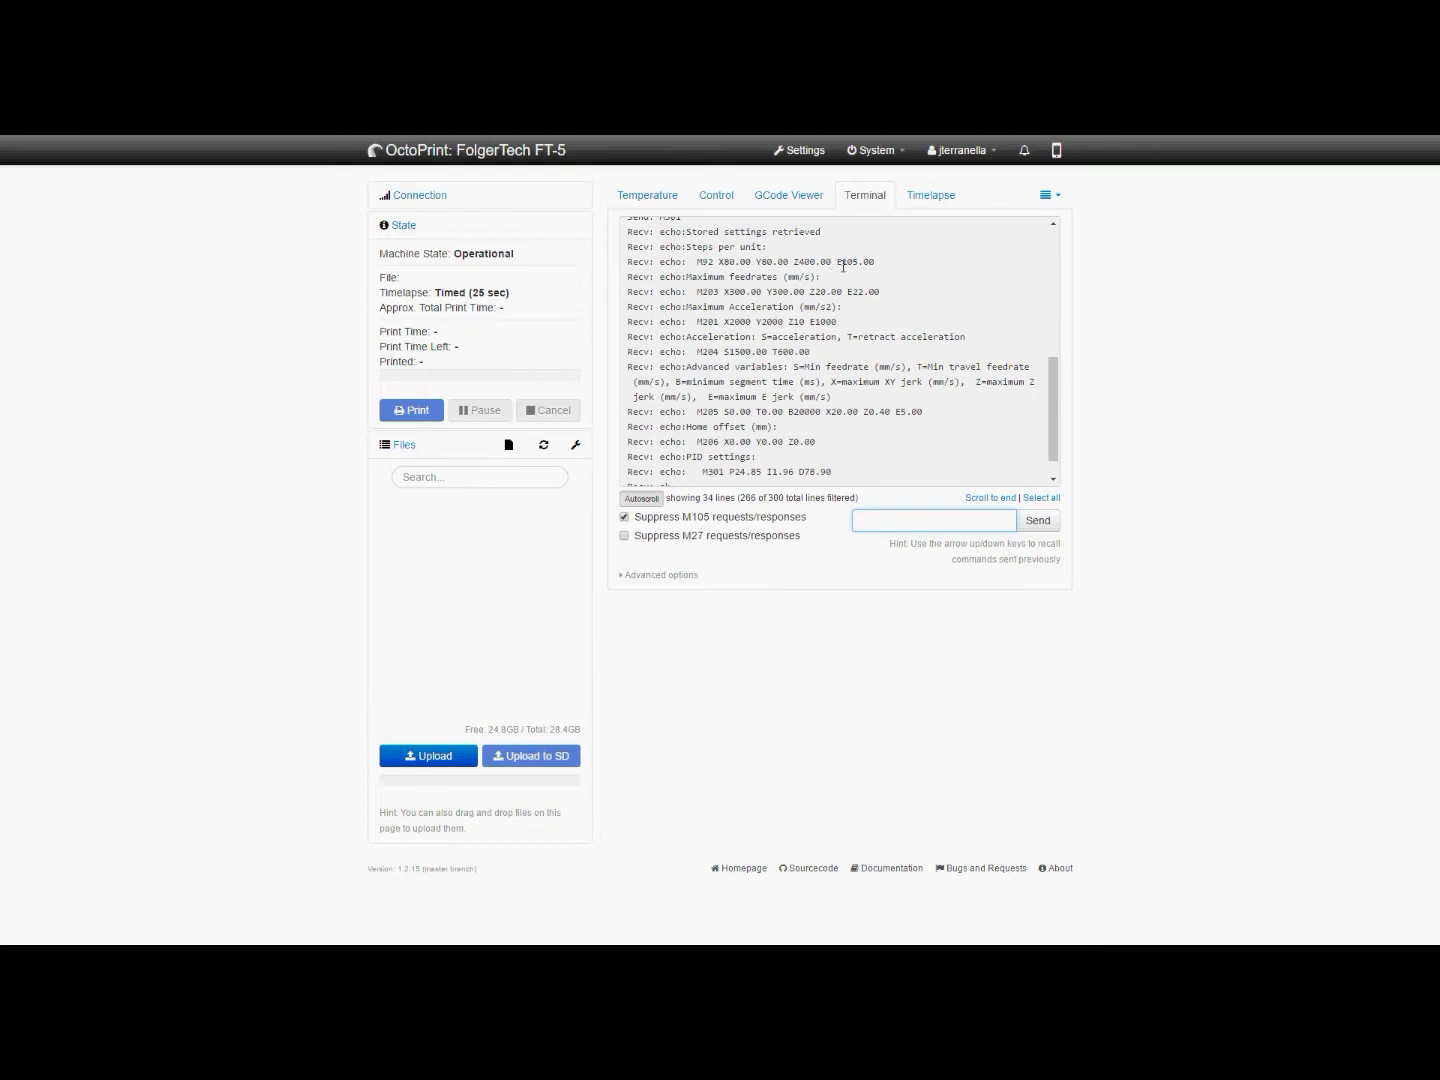
scroll(842, 266, "down", 1)
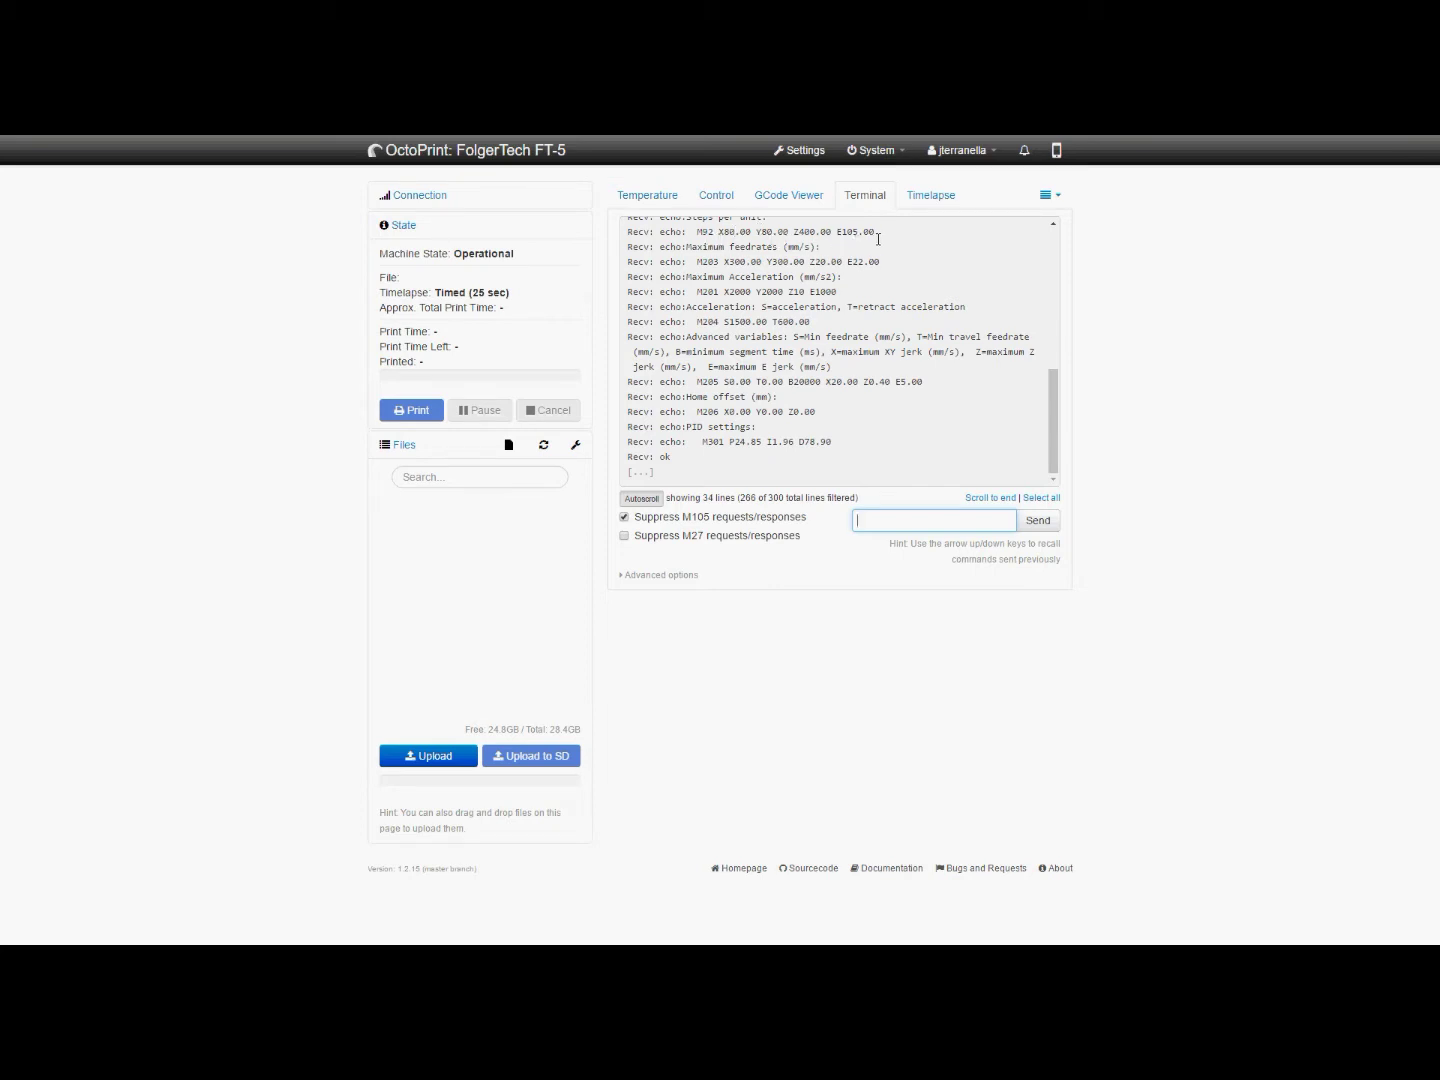
- Highlight the extruder value E105.00 at the end of the M92 terminal line
left_click_drag(880, 239, 727, 240)
left_click(880, 239)
left_click_drag(847, 238, 896, 238)
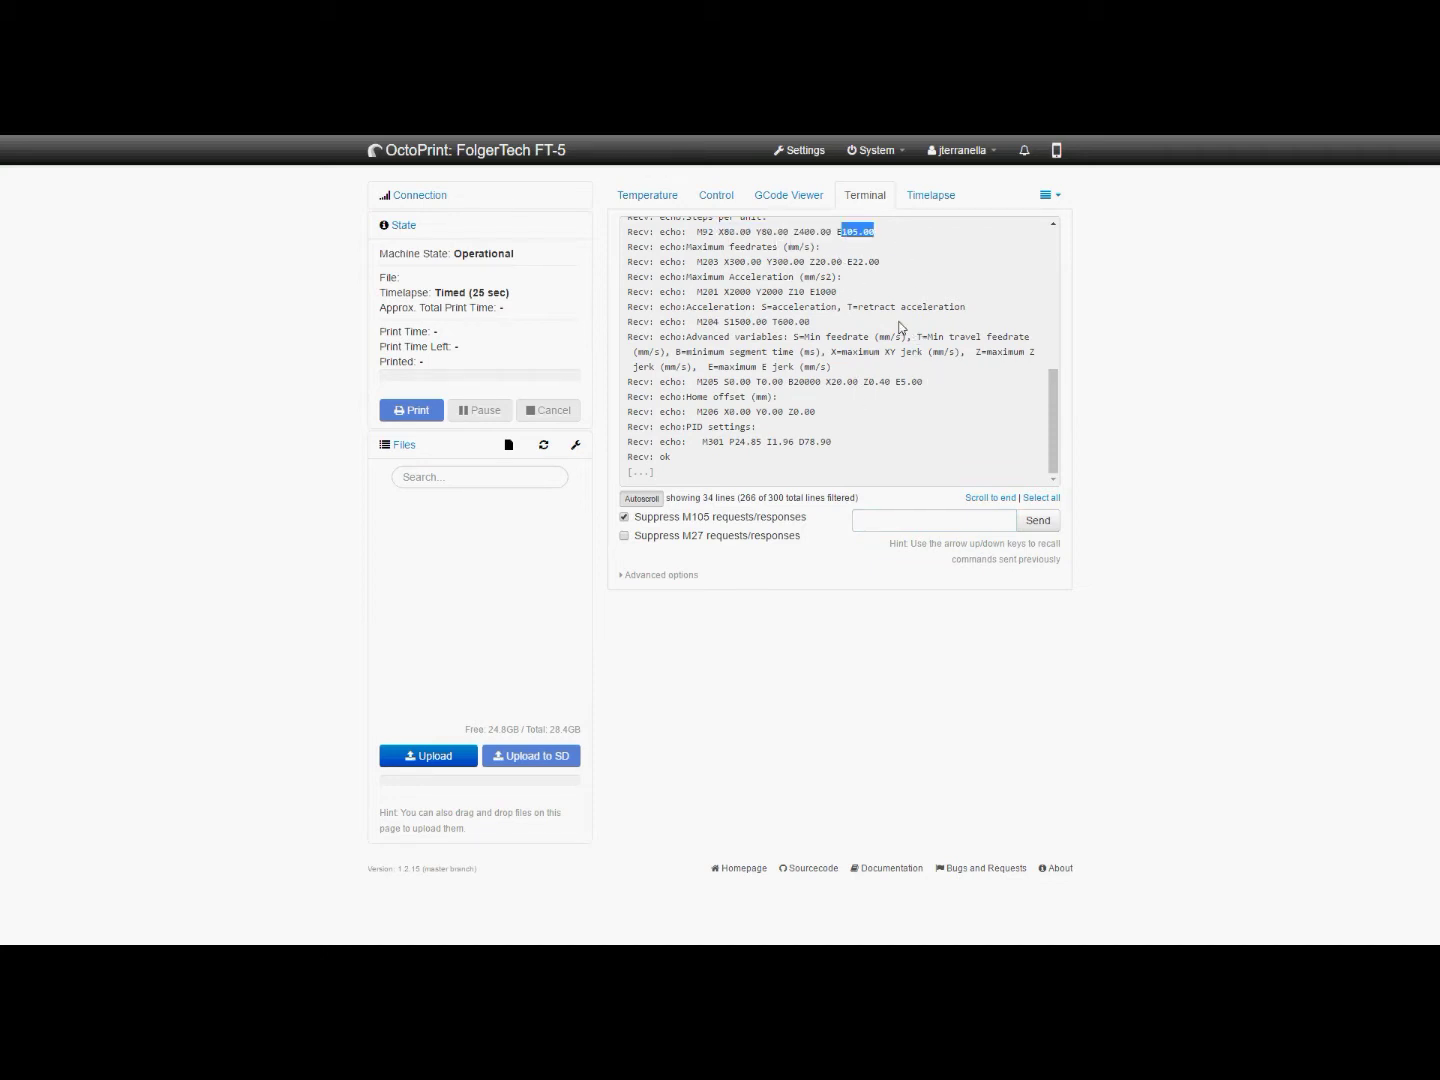
left_click(731, 239)
left_click_drag(836, 232, 877, 233)
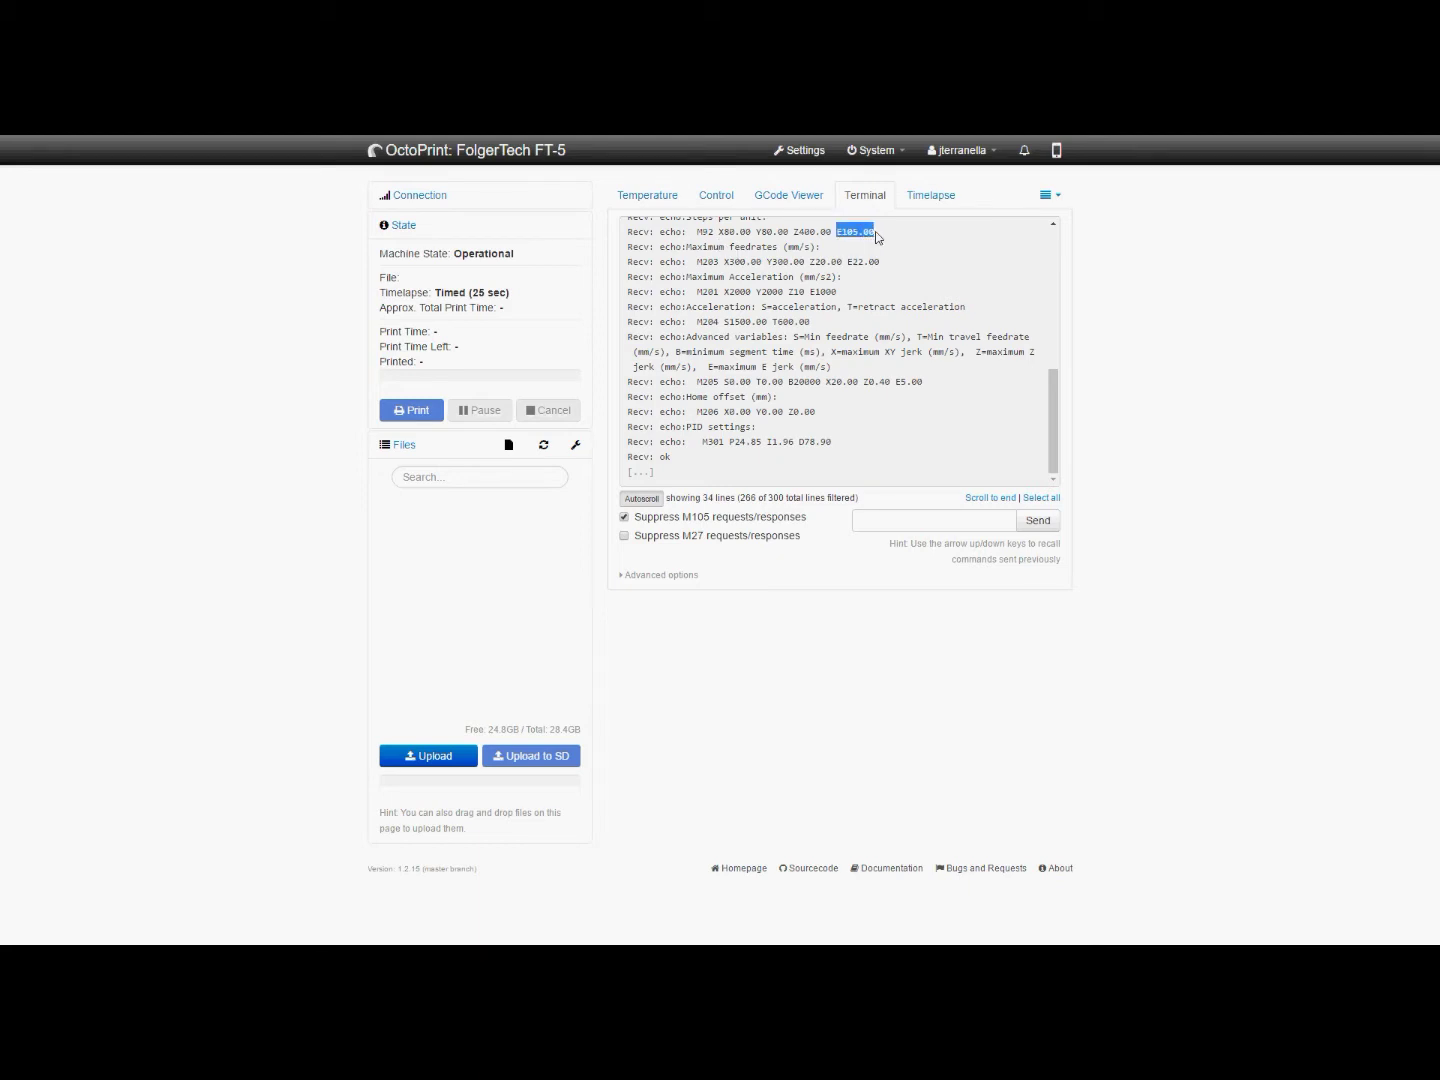
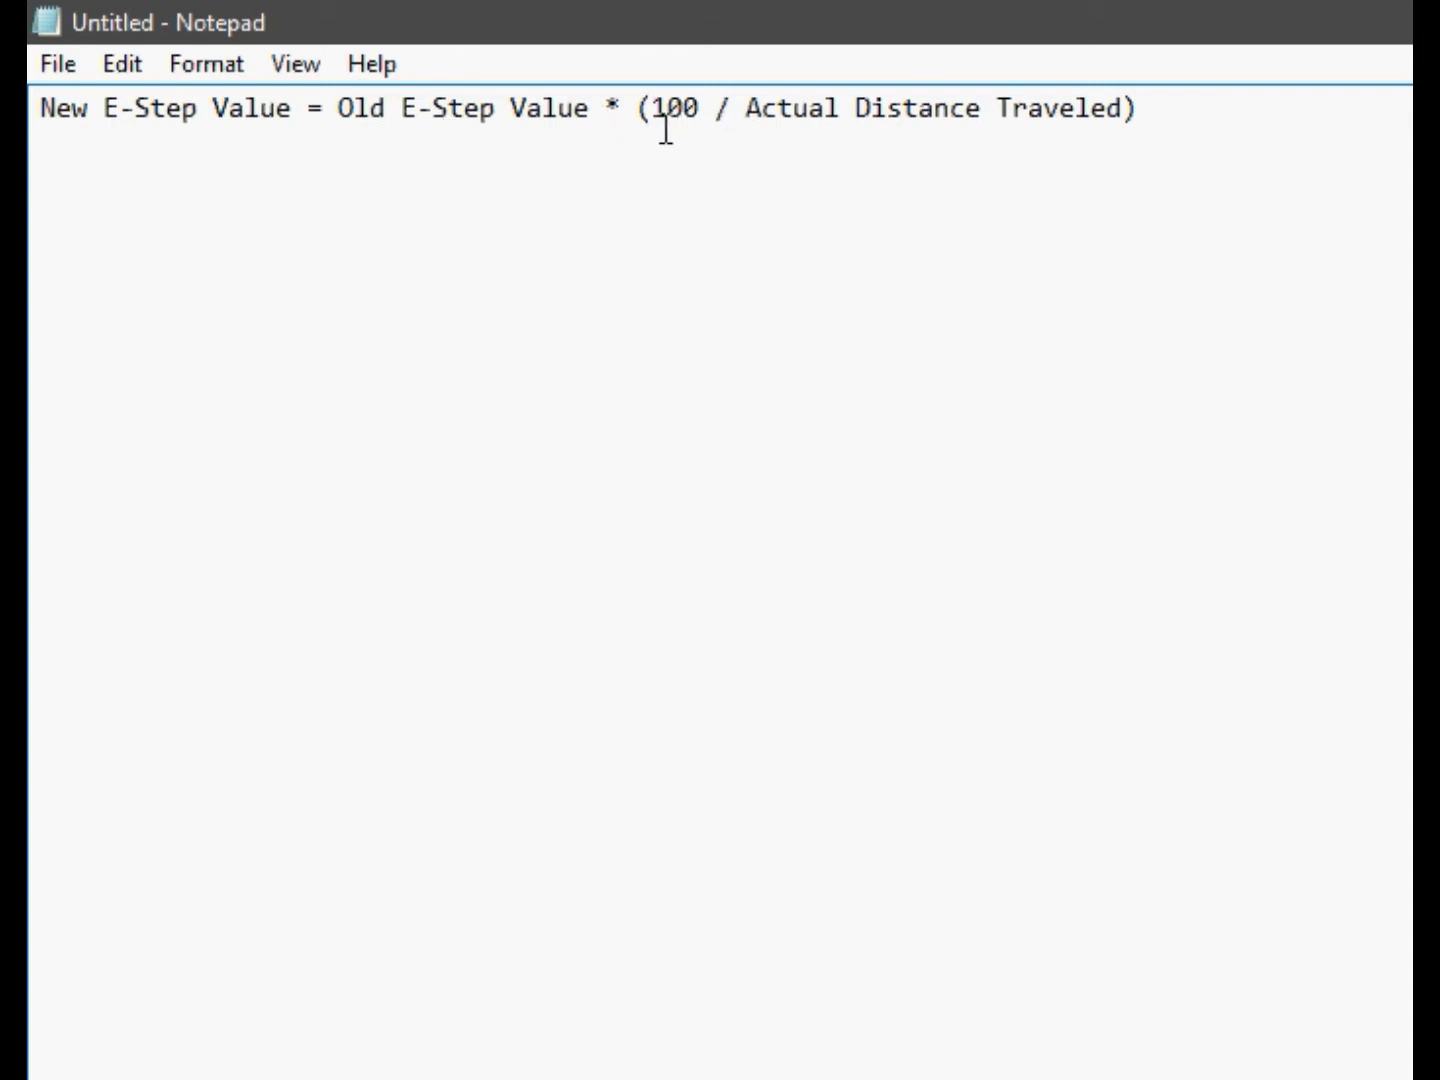
- Highlight the number 100 in the E-step formula to point it out
left_click_drag(652, 111, 712, 131)
left_click(715, 132)
double_click(670, 134)
key("Right")
- Add the expression '105 * 100 / 80' on a new line below the formula
left_click(1199, 121)
key("Return")
key("Return")
type("105 * 100 / ")
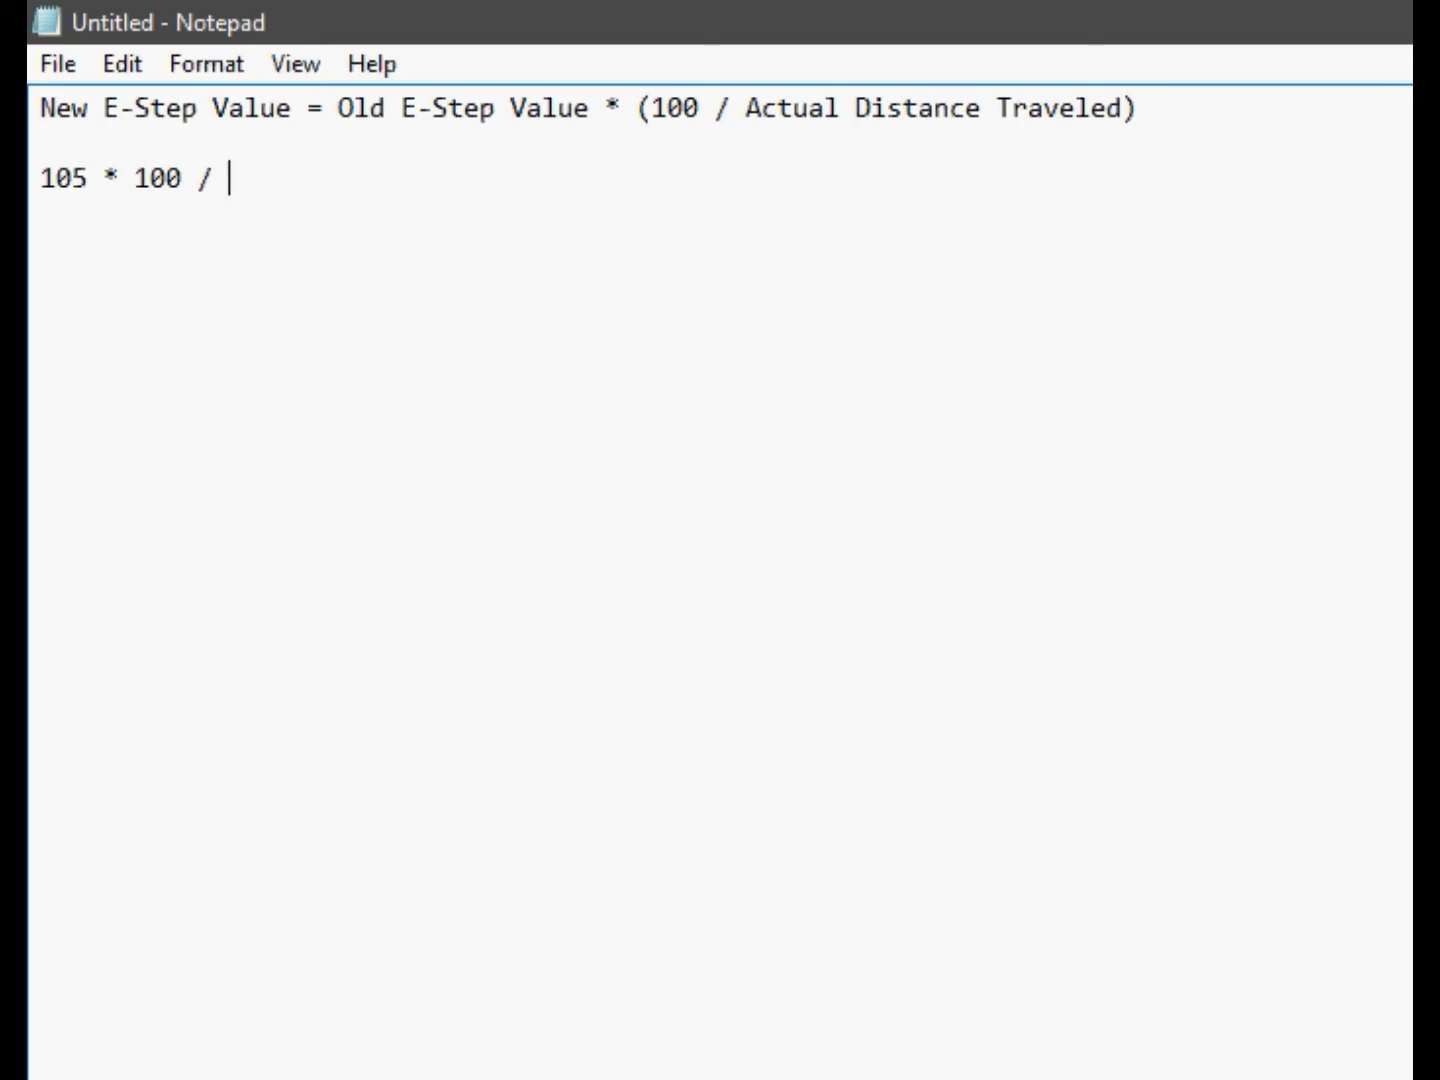
type("80")
key("alt+Tab")
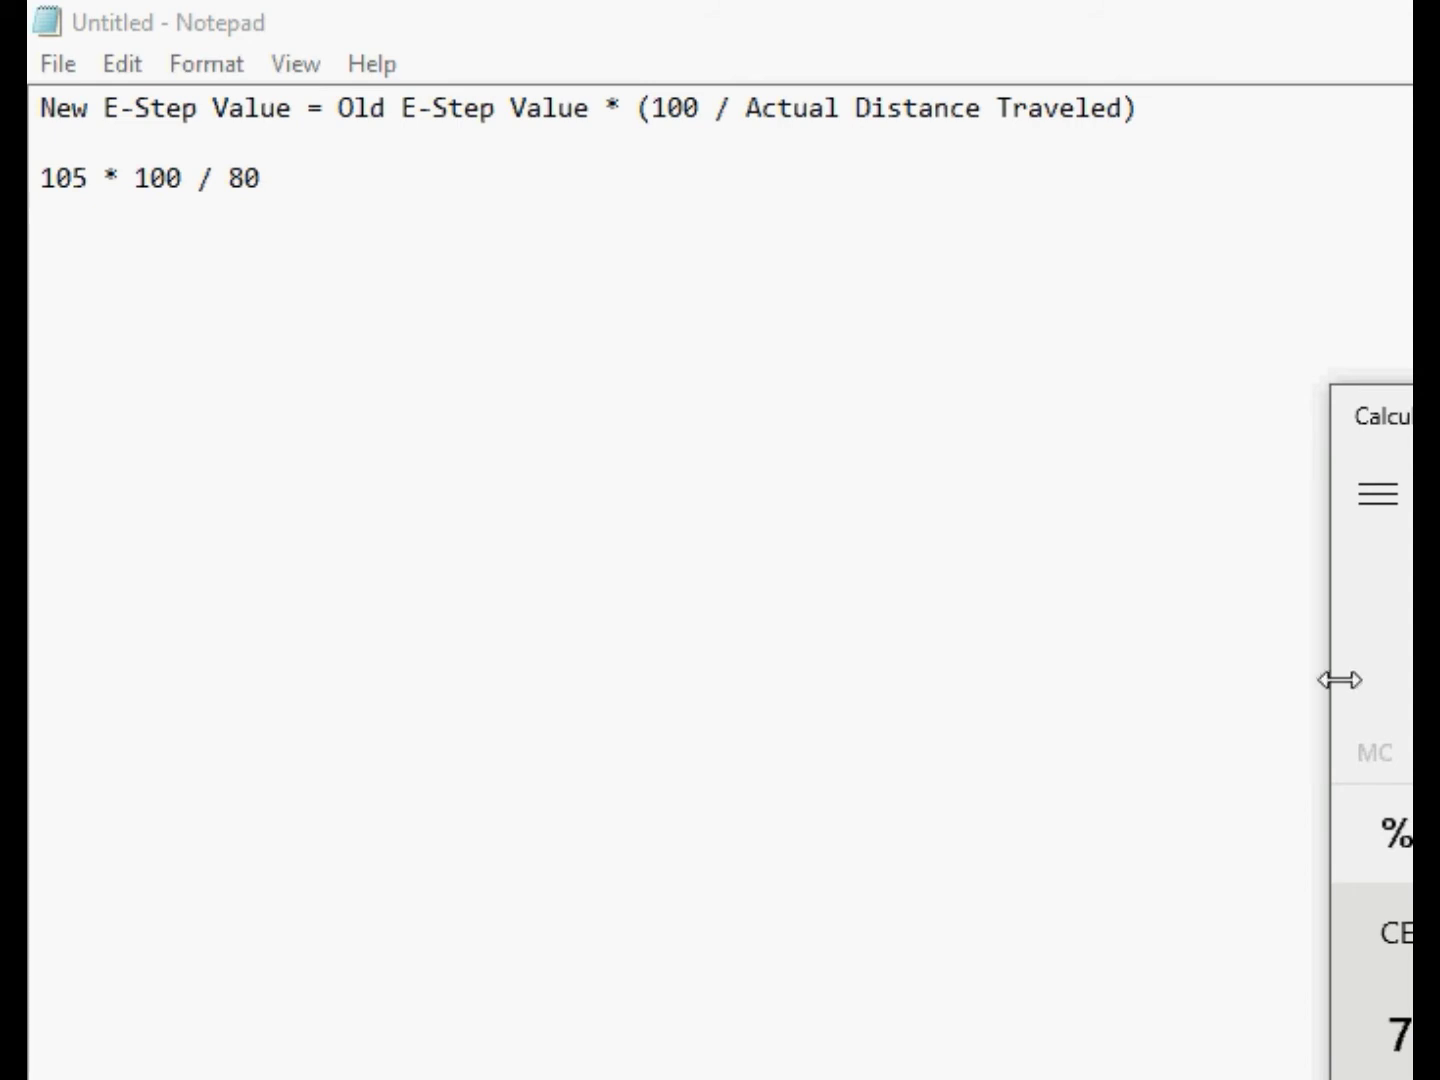
- Write '105 x 1.25 =' on a new line, check the result in Calculator, and finish it with 131.25
left_click(251, 317)
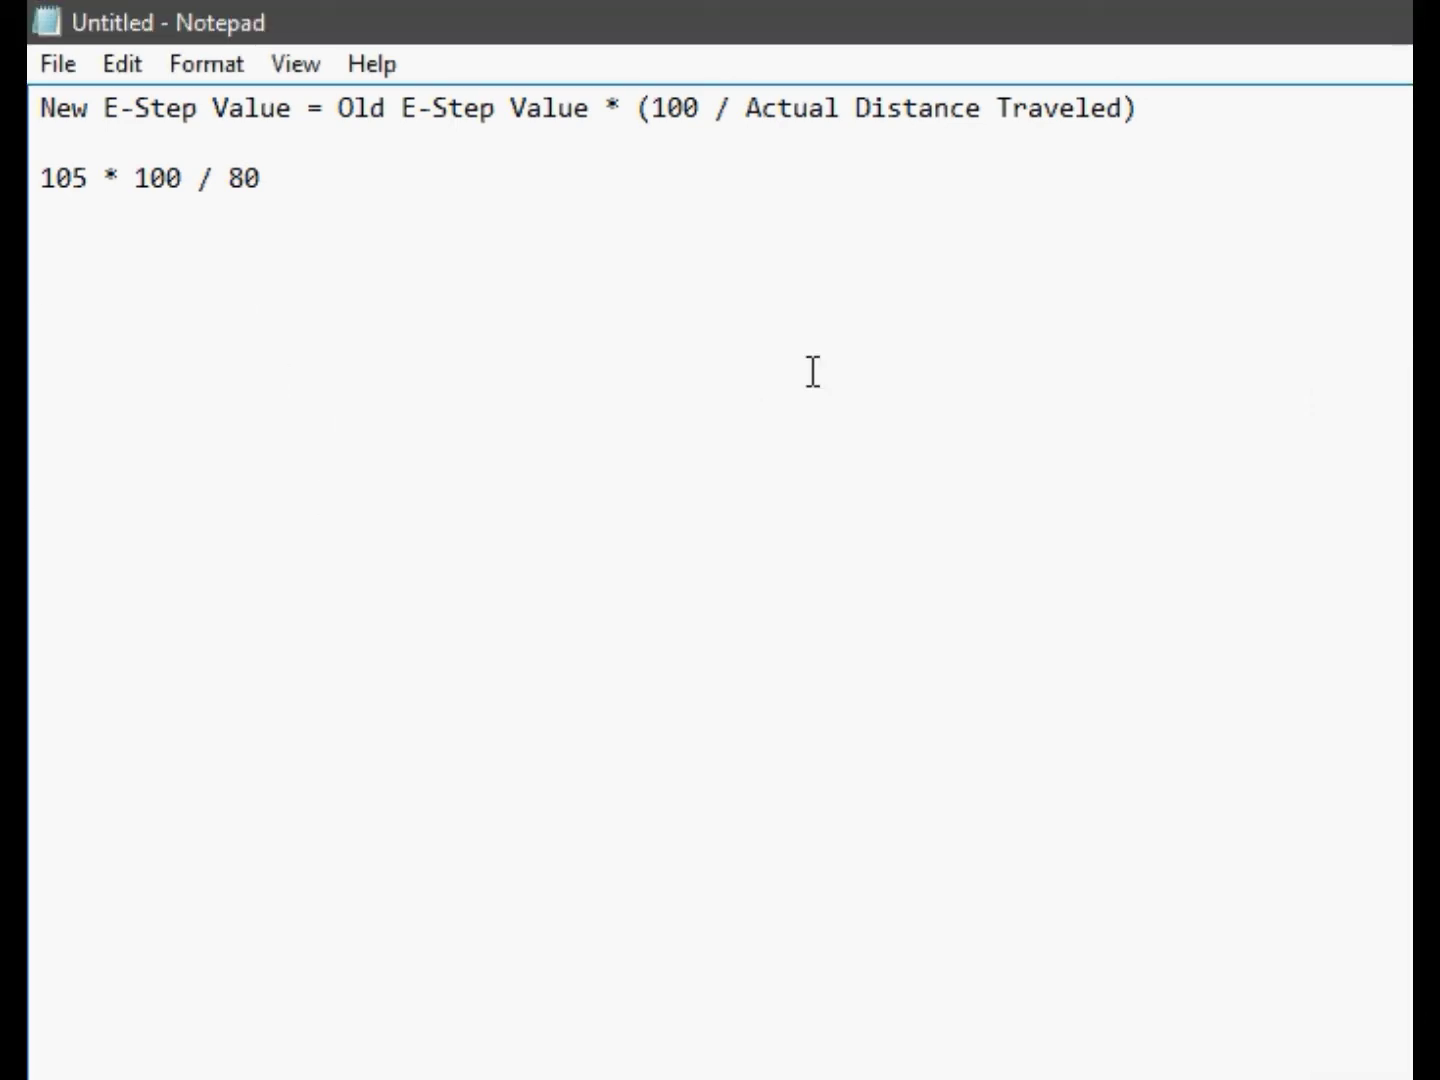
key("BackSpace")
key("BackSpace")
key("BackSpace")
key("Return")
key("Return")
type("105 x 1.25")
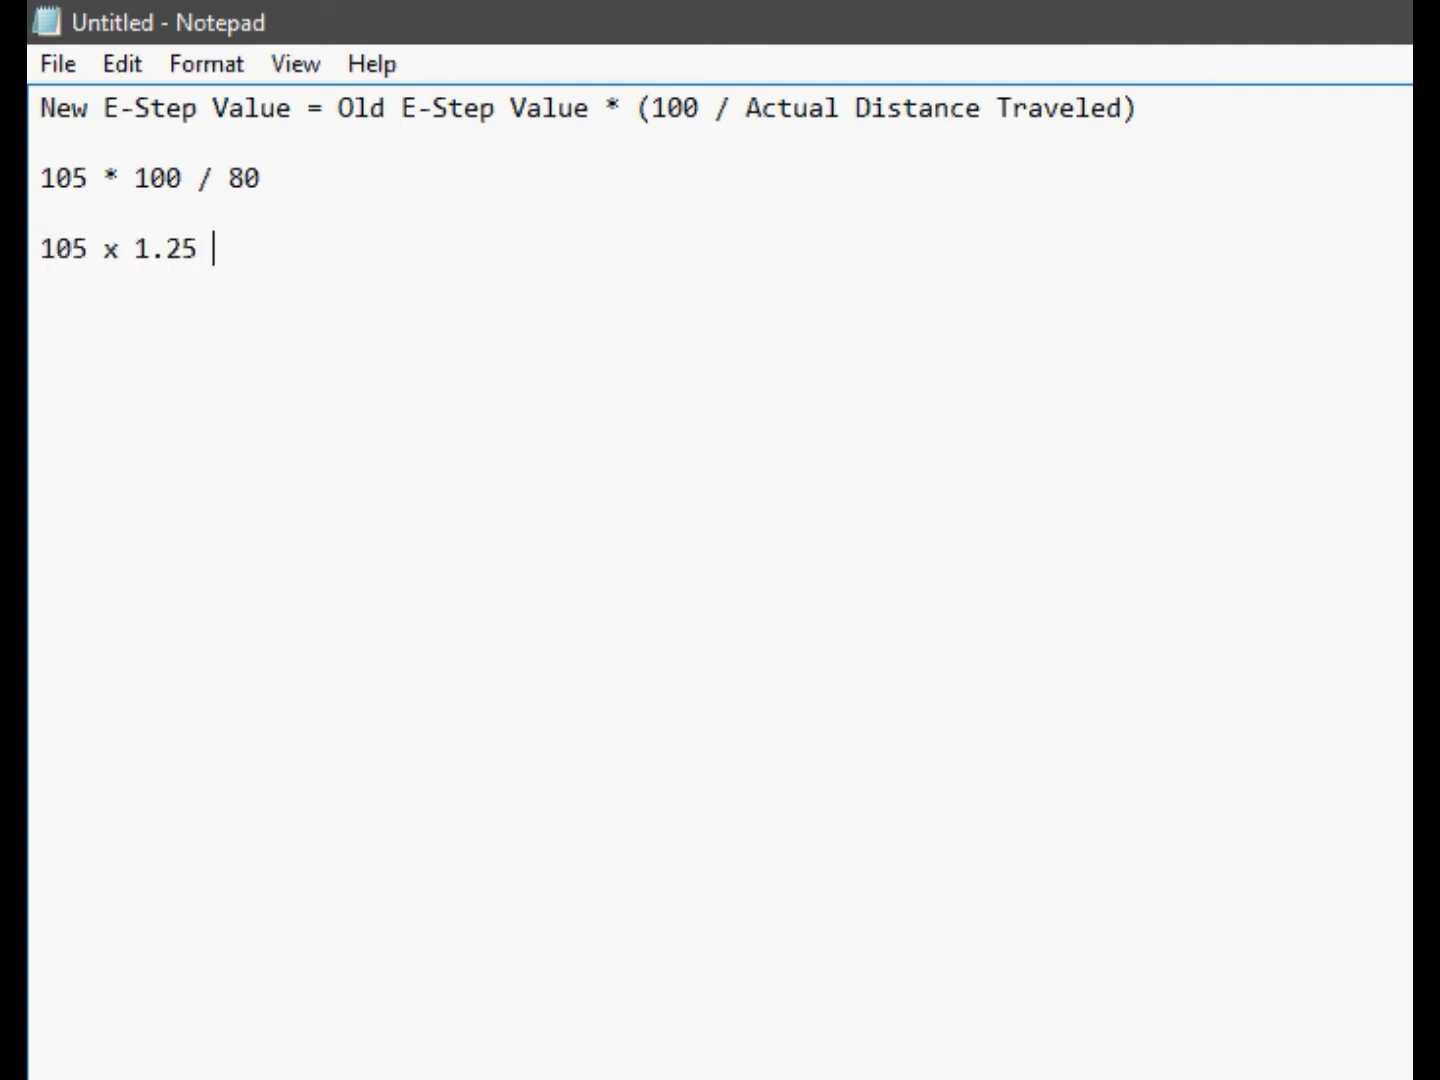
type(" =")
key("alt+Tab")
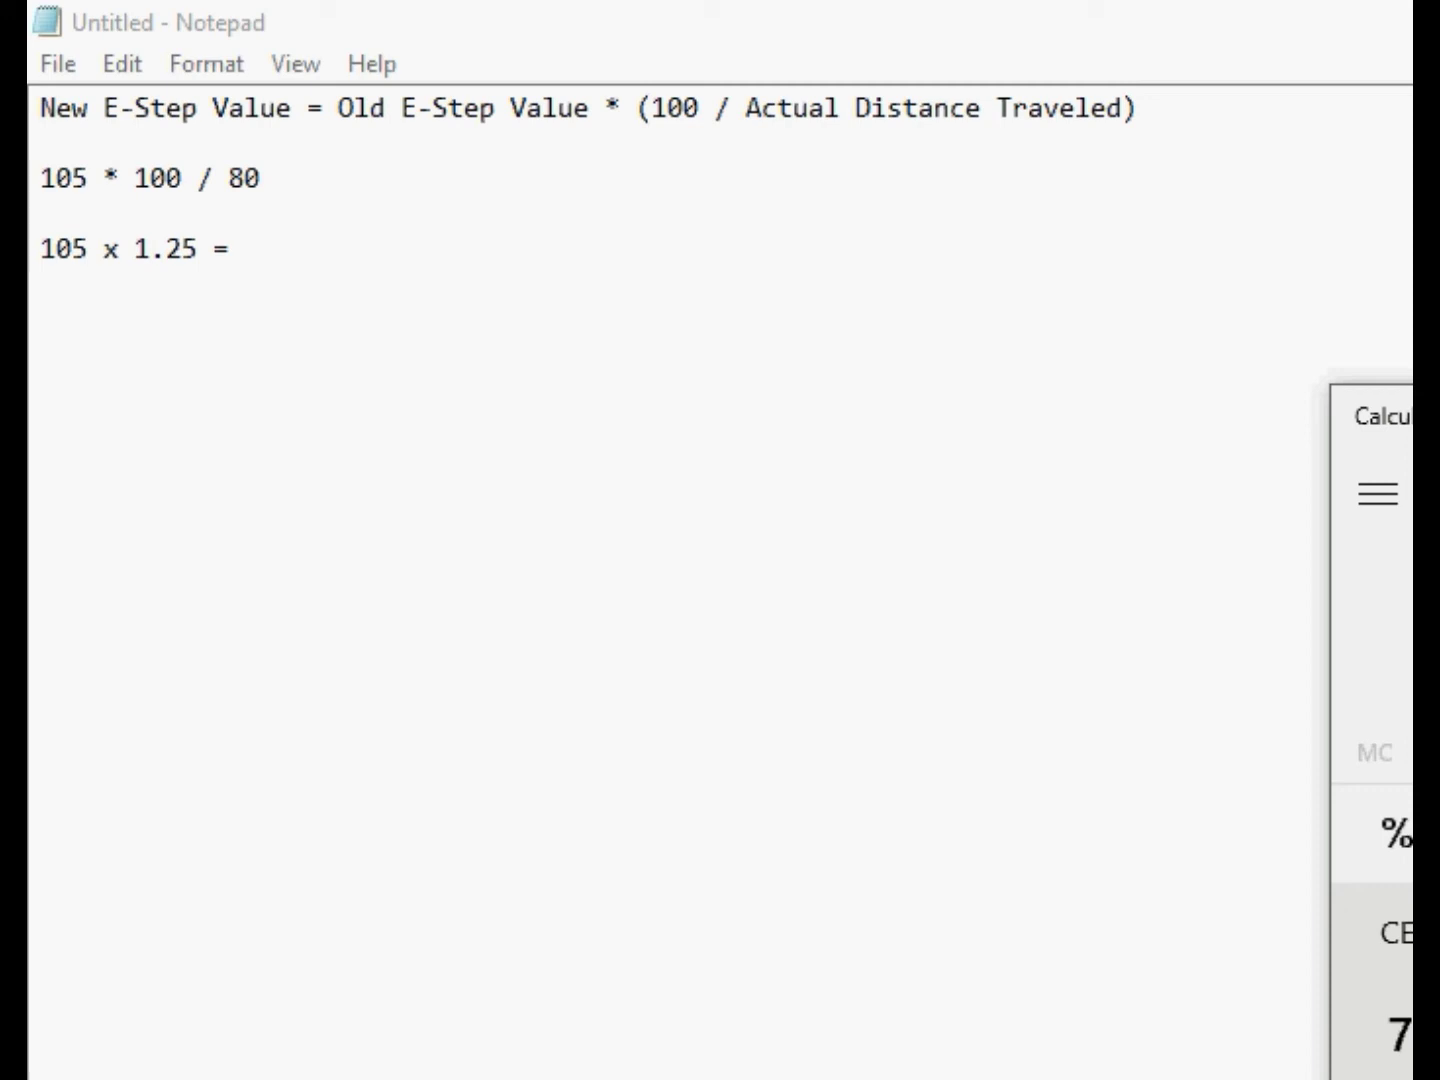
left_click(337, 281)
type("131.25")
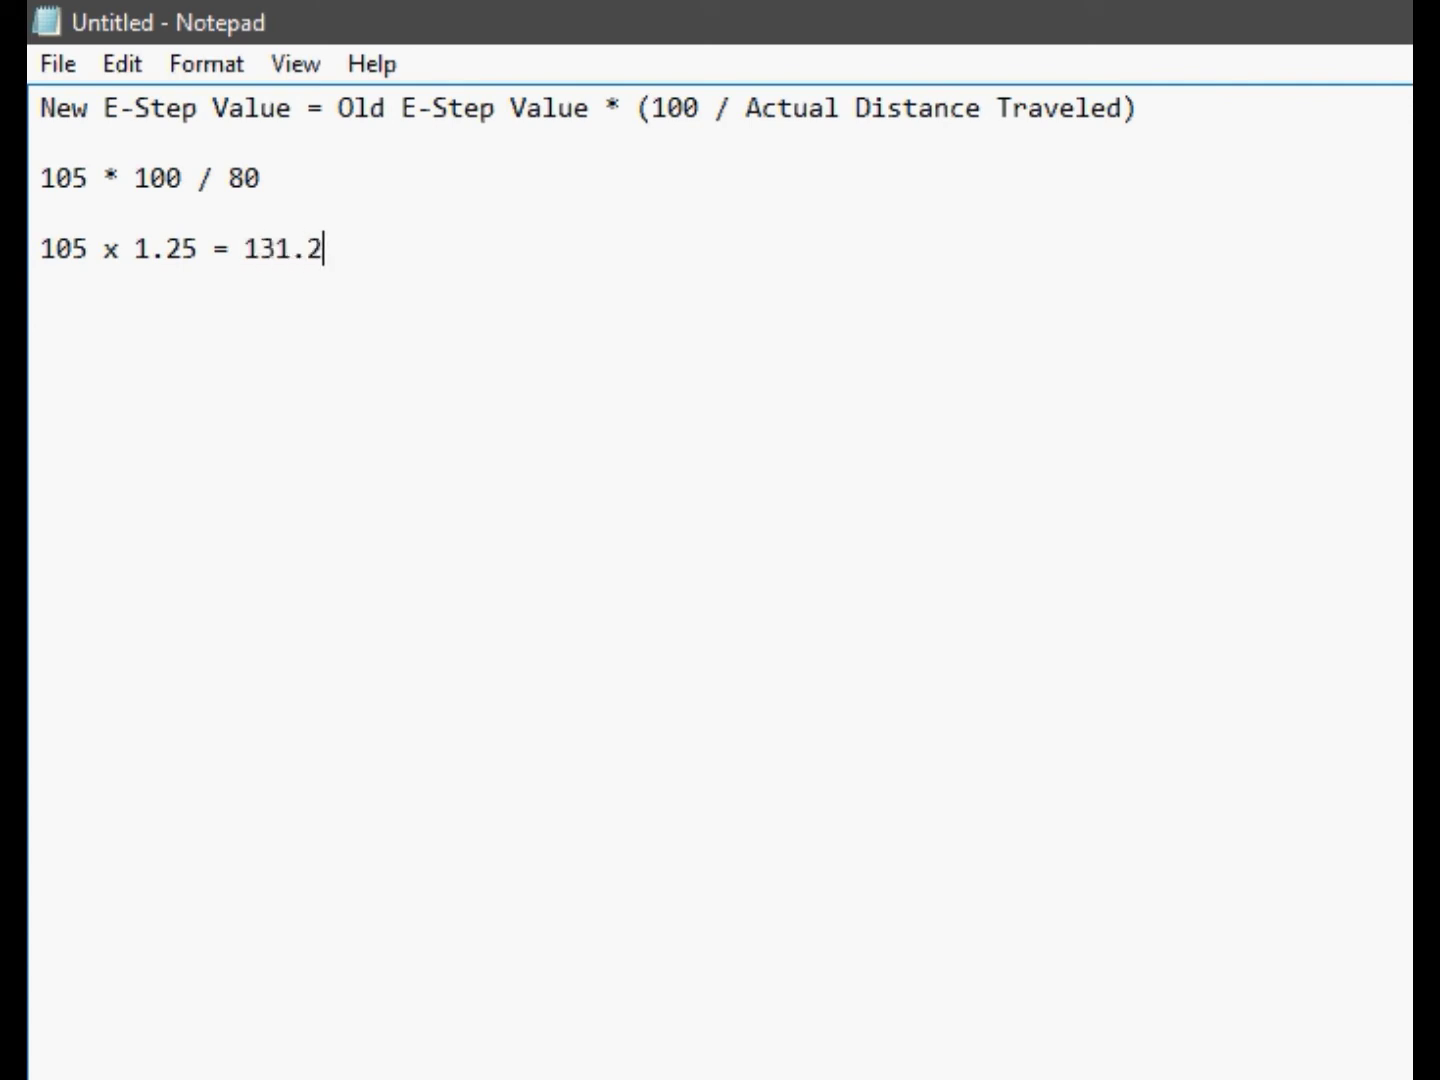
key("Return")
key("Return")
- Type 'New e-steps - 131.25' on a new line, then highlight 'Old E-Step Value' in the formula
type("New e-s")
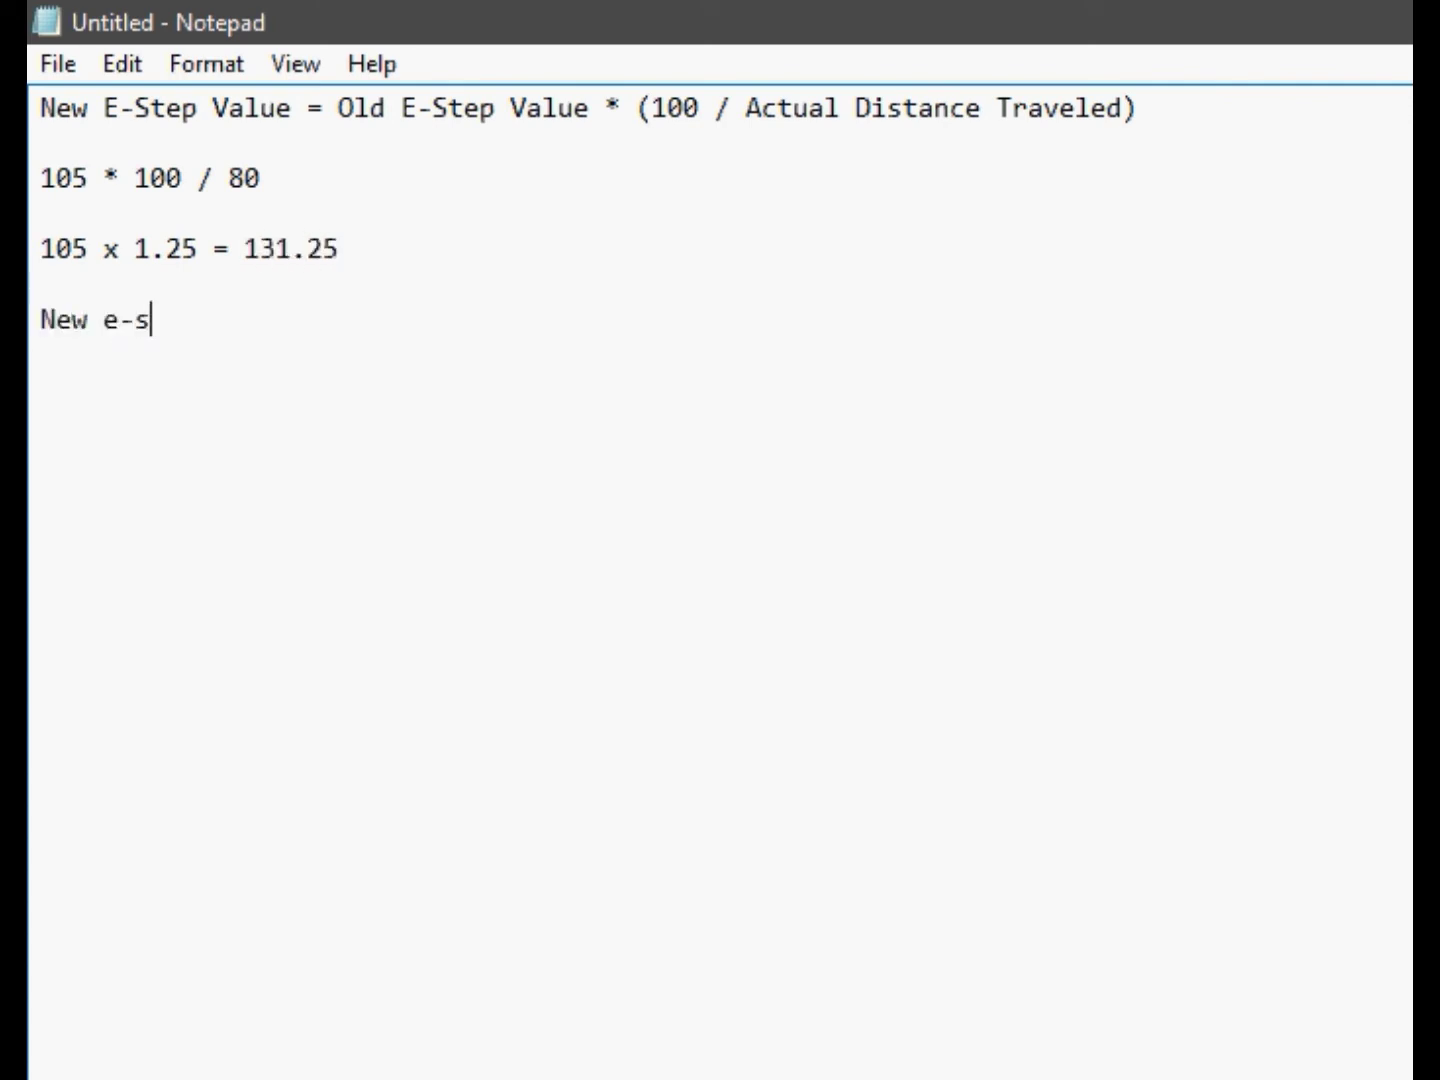
type("teps - 1")
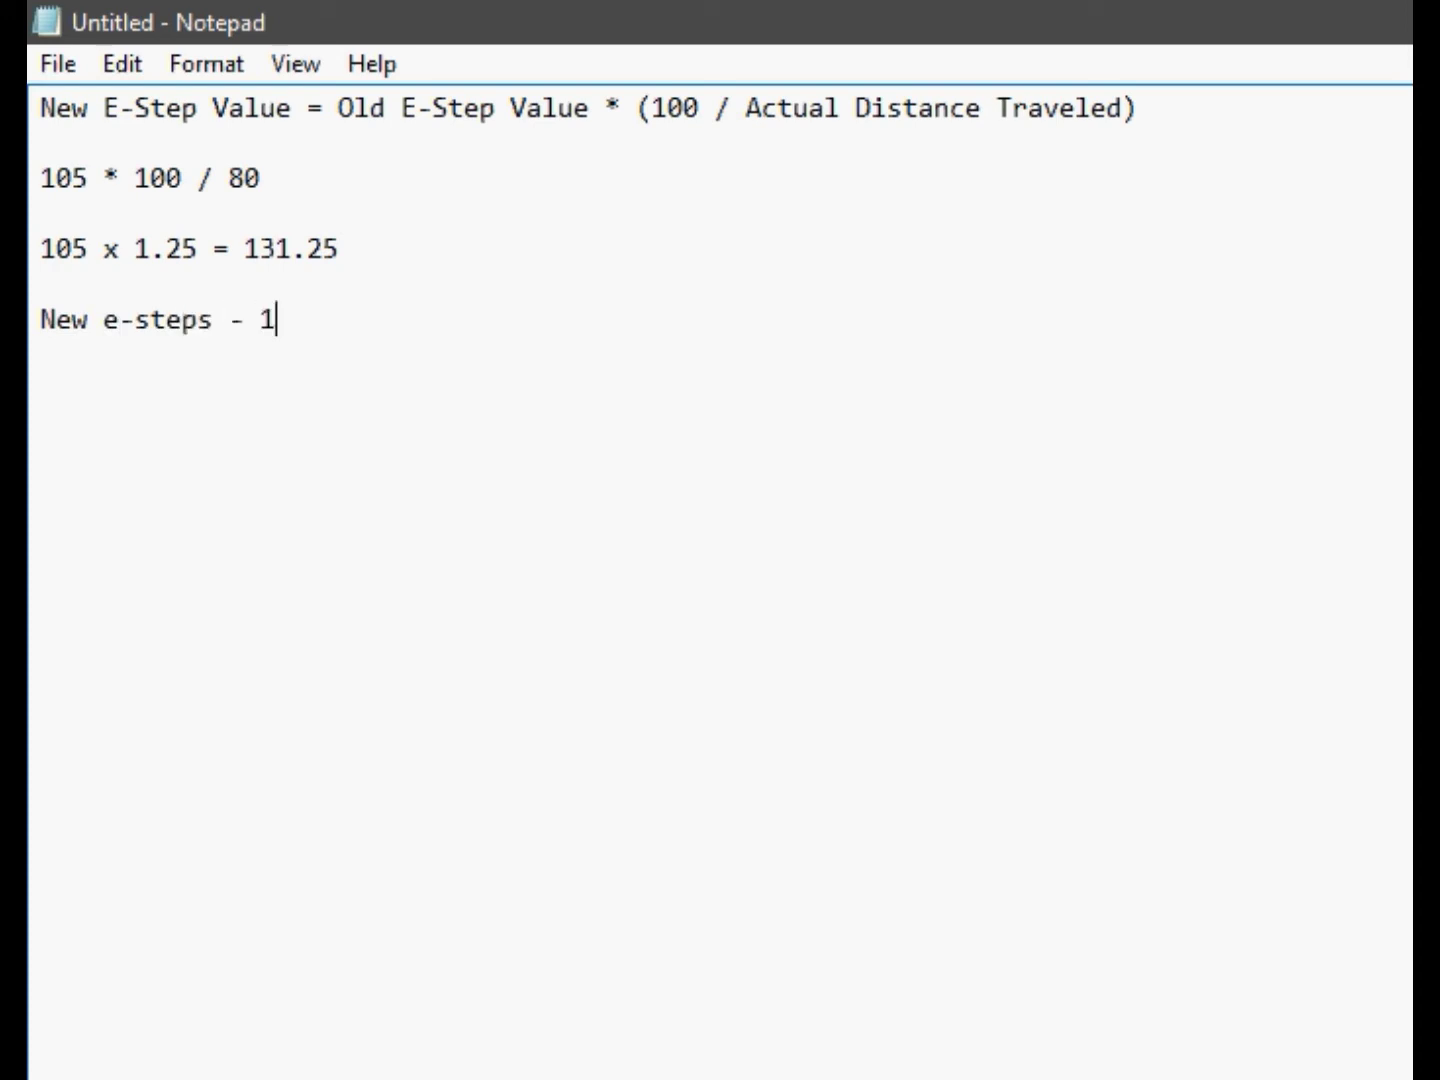
type("31.25")
key("Return")
key("Return")
left_click_drag(337, 110, 601, 115)
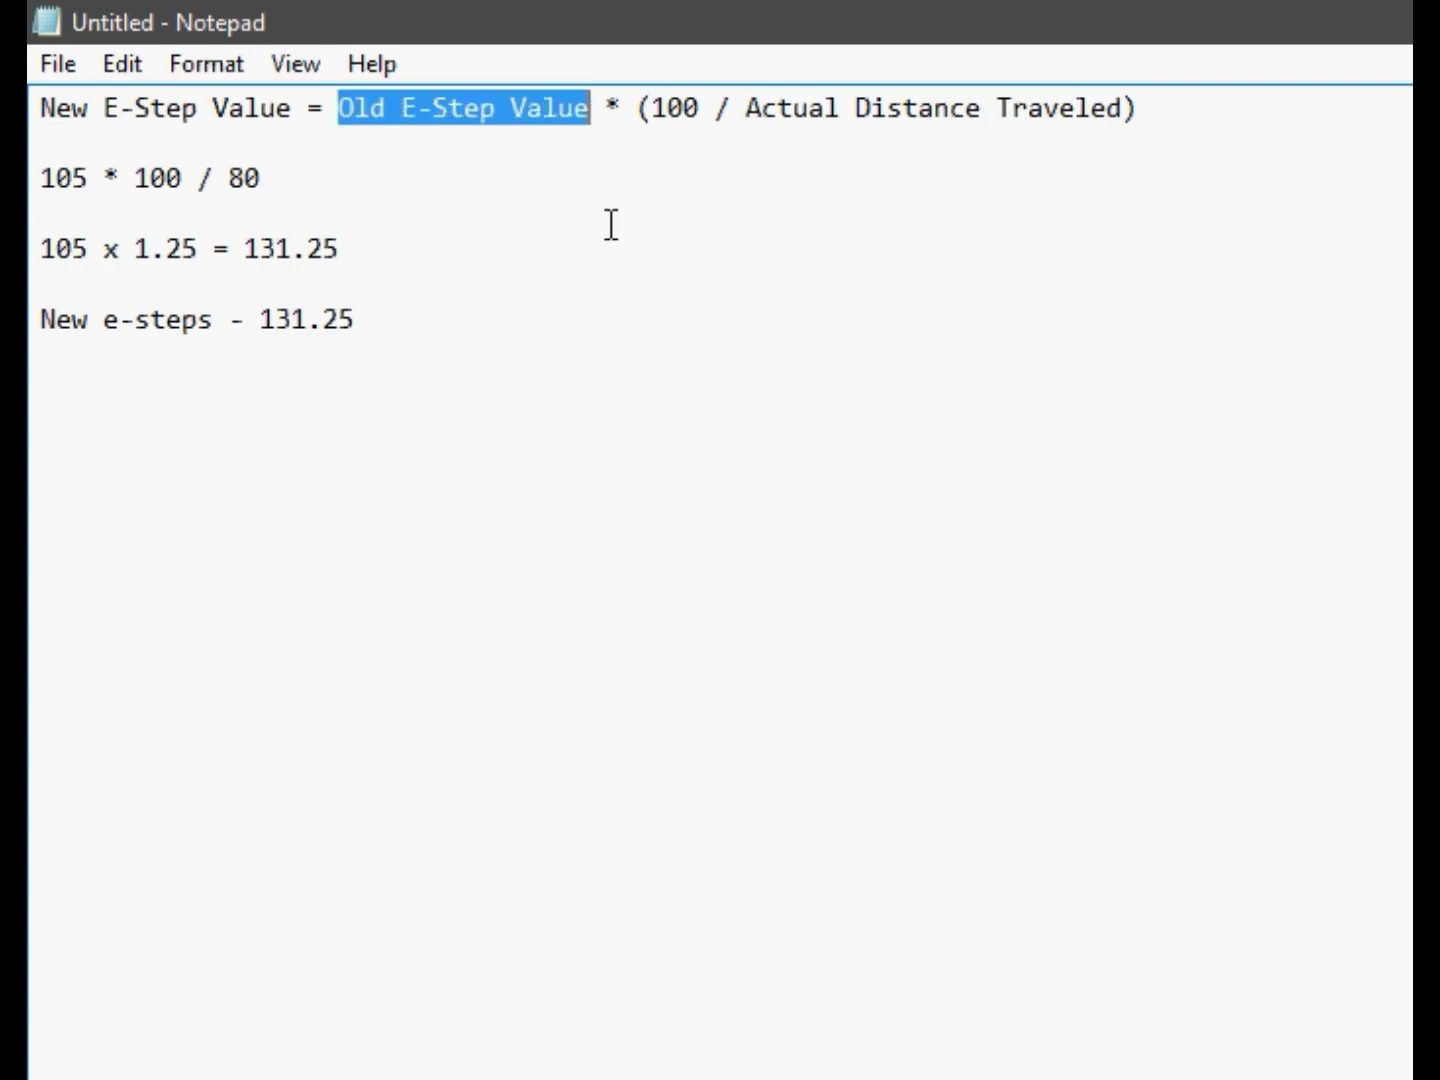
- Highlight the value 131.25 on the last line for emphasis, leaving the caret at the line's end
left_click_drag(340, 329, 262, 350)
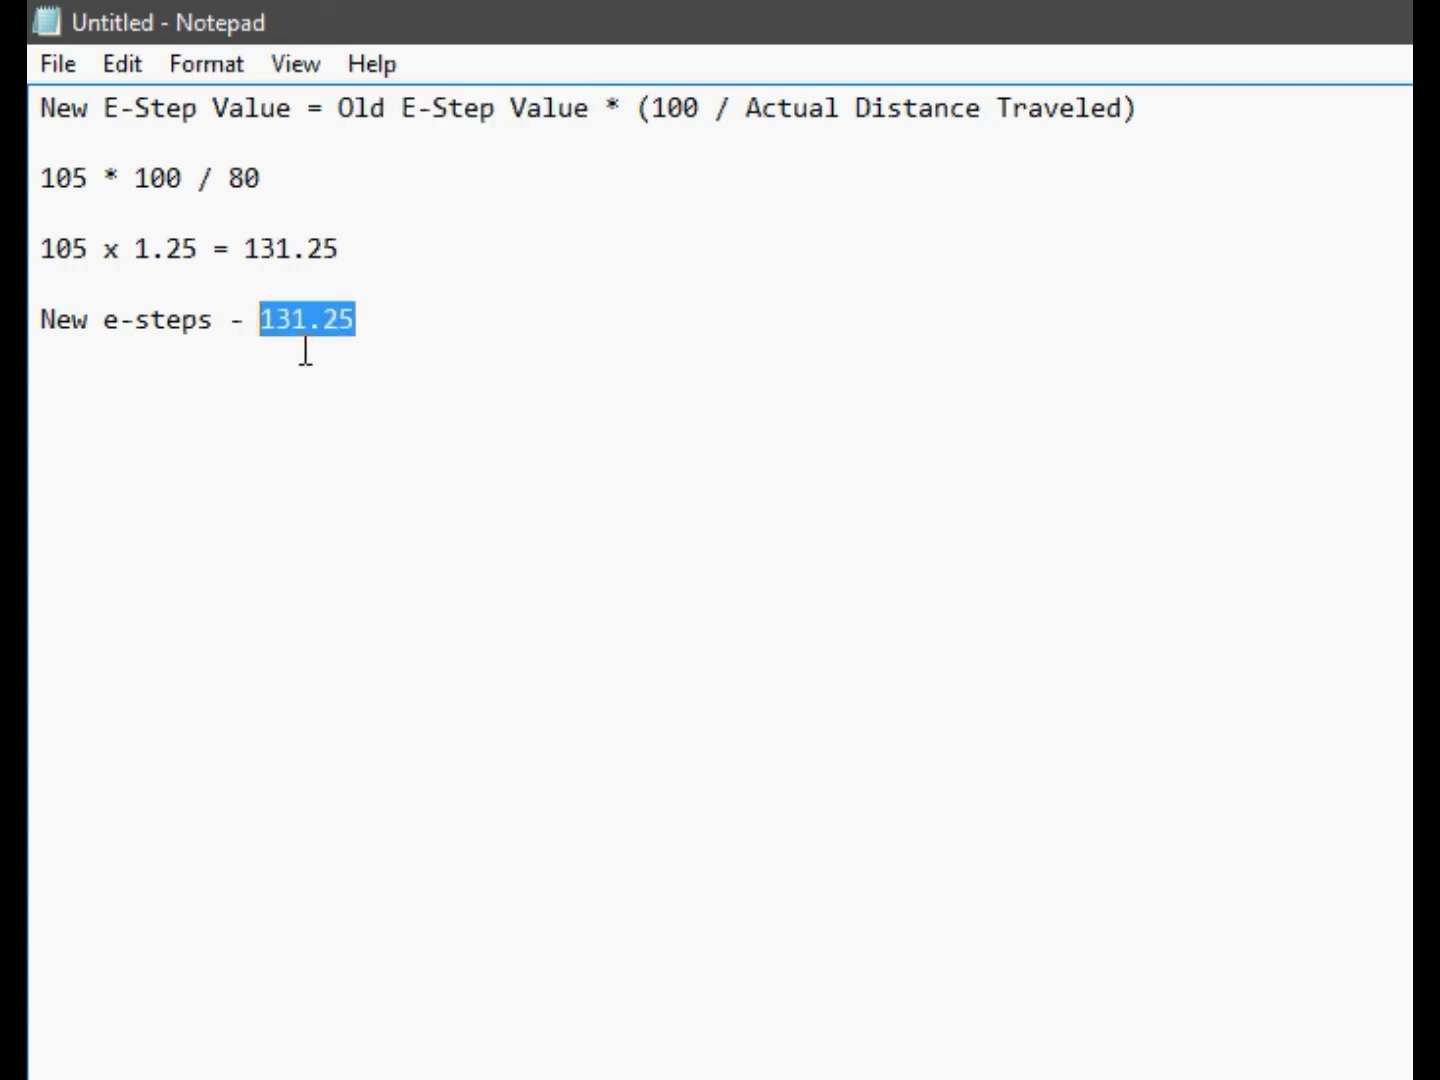
left_click(378, 329)
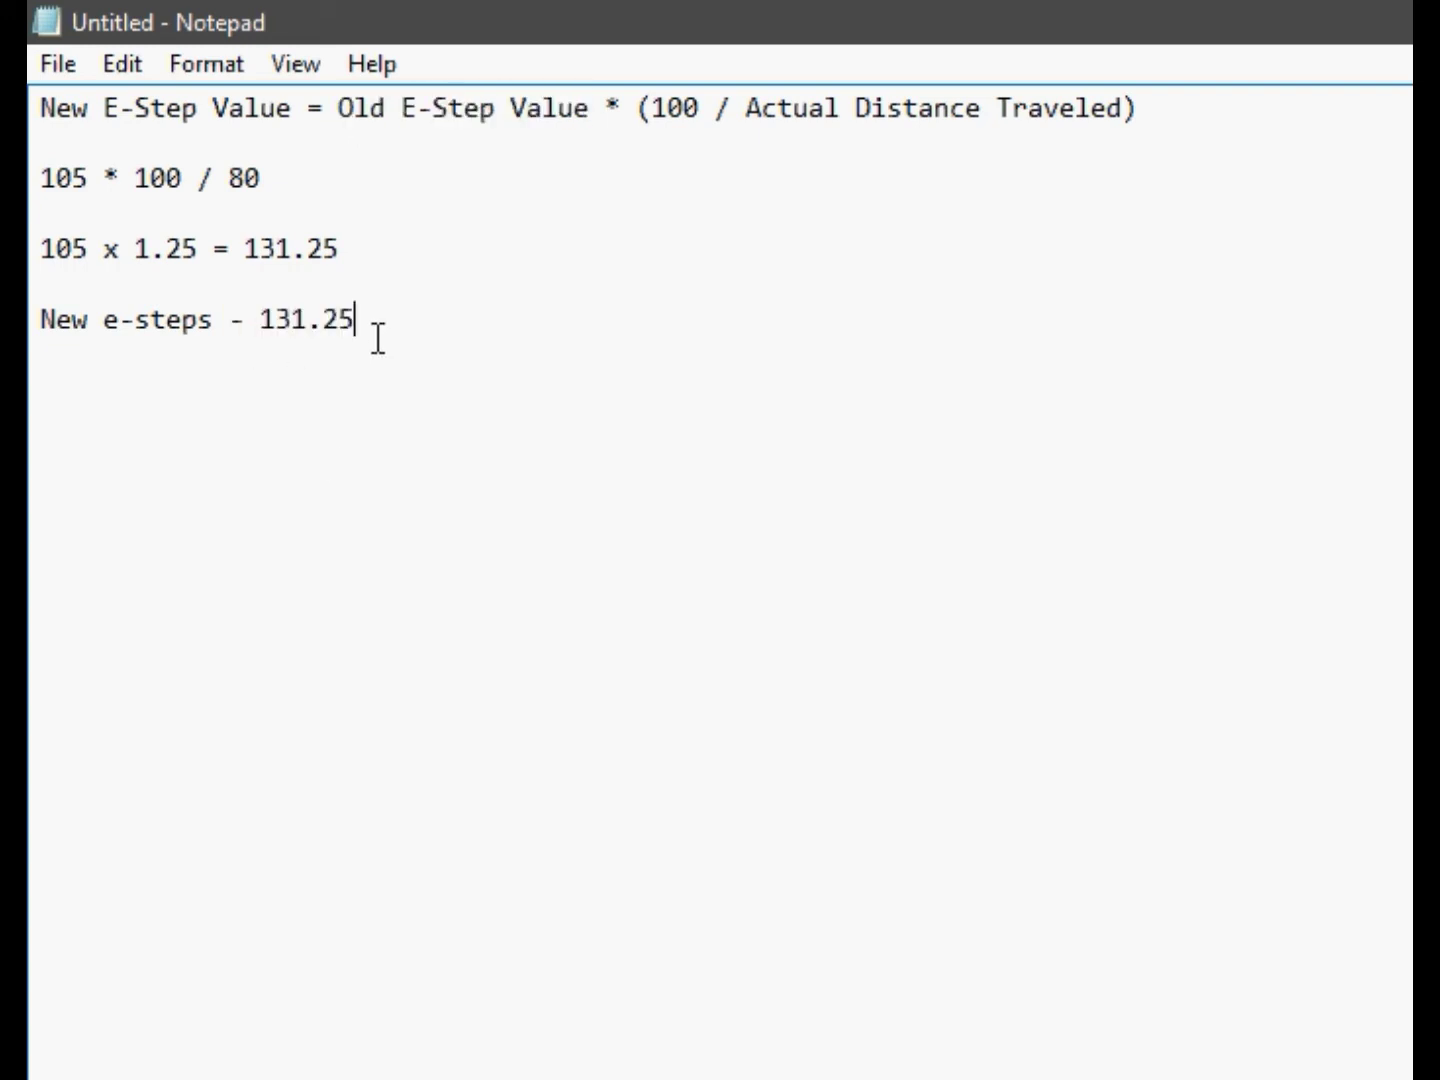
left_click(268, 326)
left_click_drag(262, 329, 386, 334)
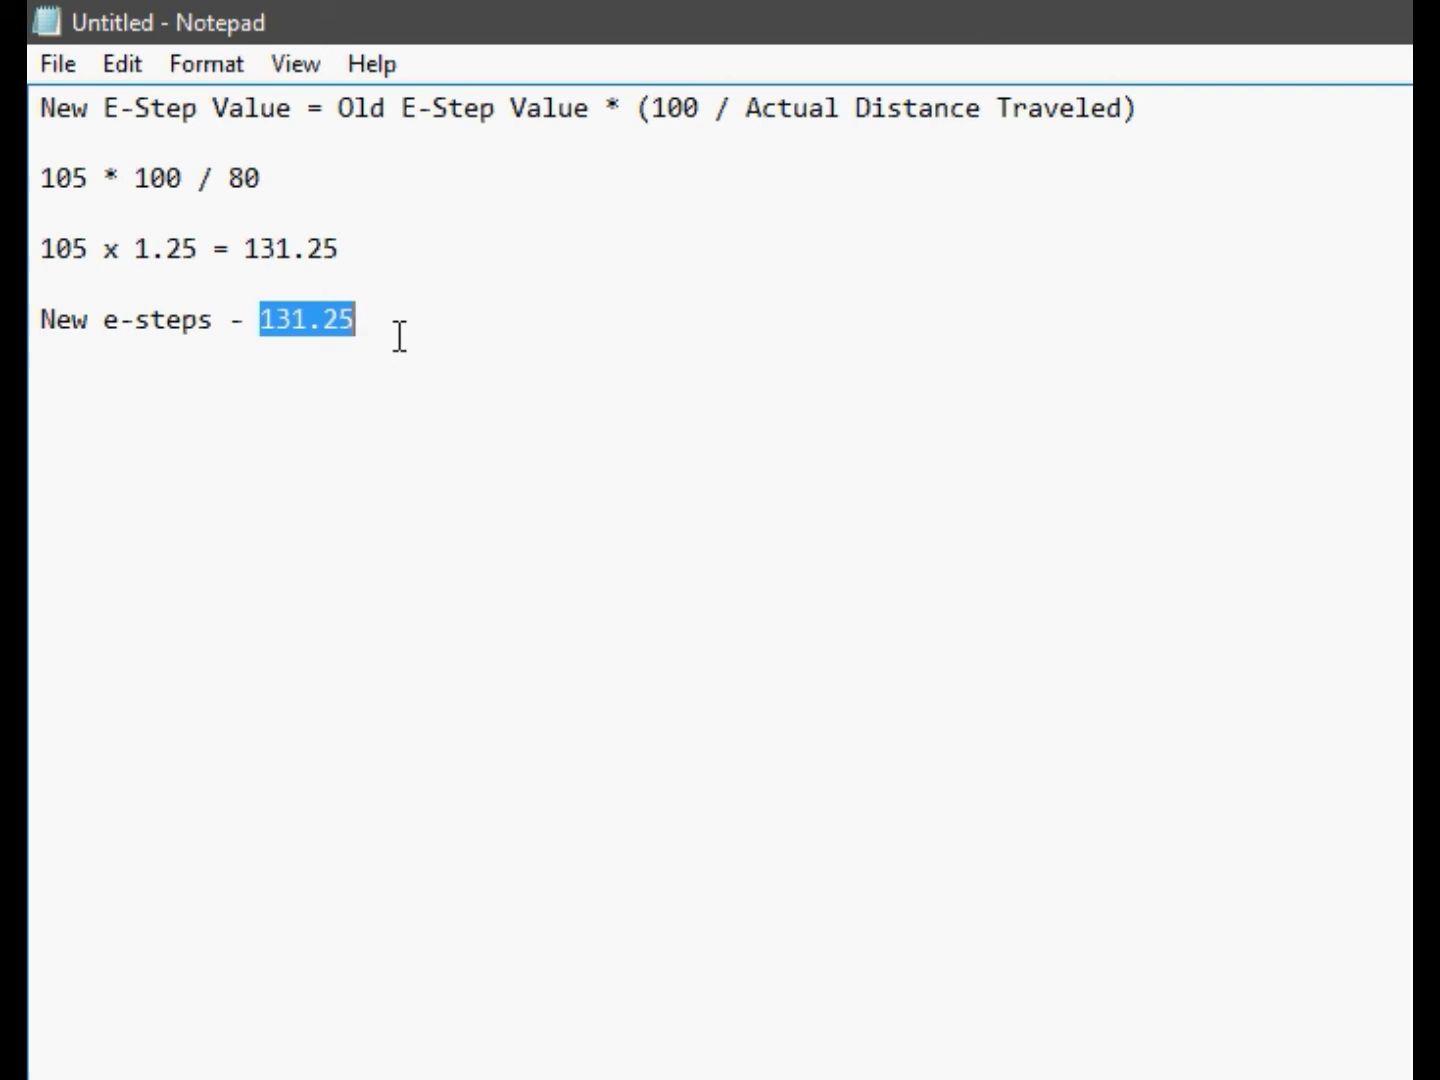
left_click(276, 333)
left_click_drag(276, 333, 386, 333)
left_click(342, 347)
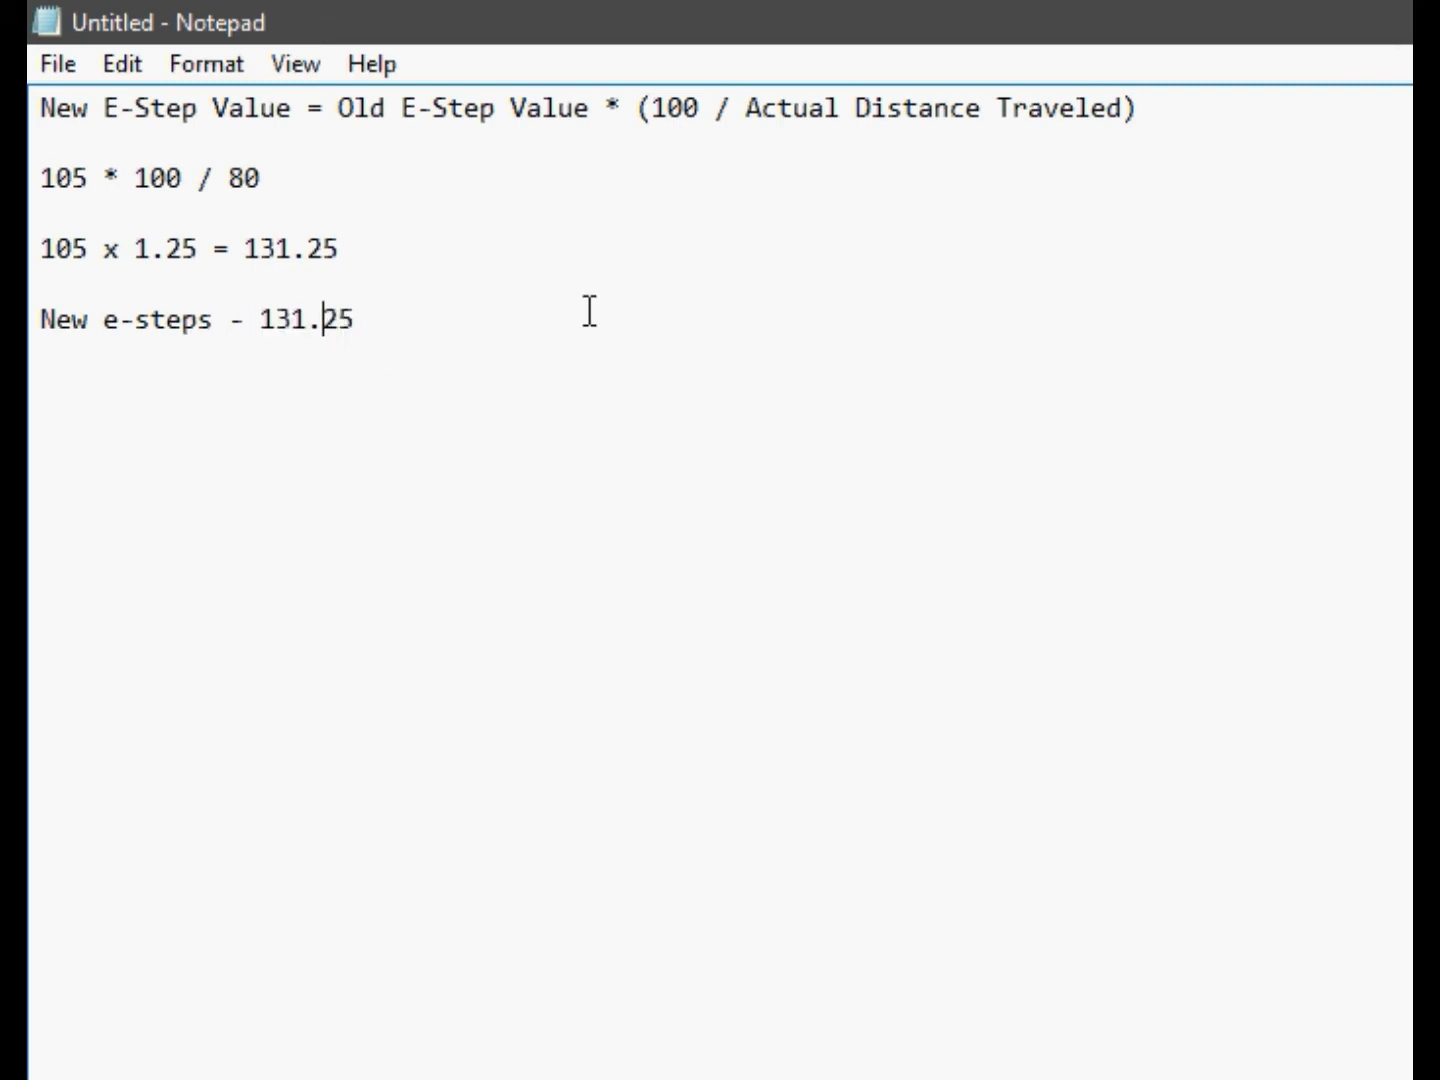
left_click(344, 350)
left_click(362, 338)
key("Return")
key("Return")
double_click(60, 248)
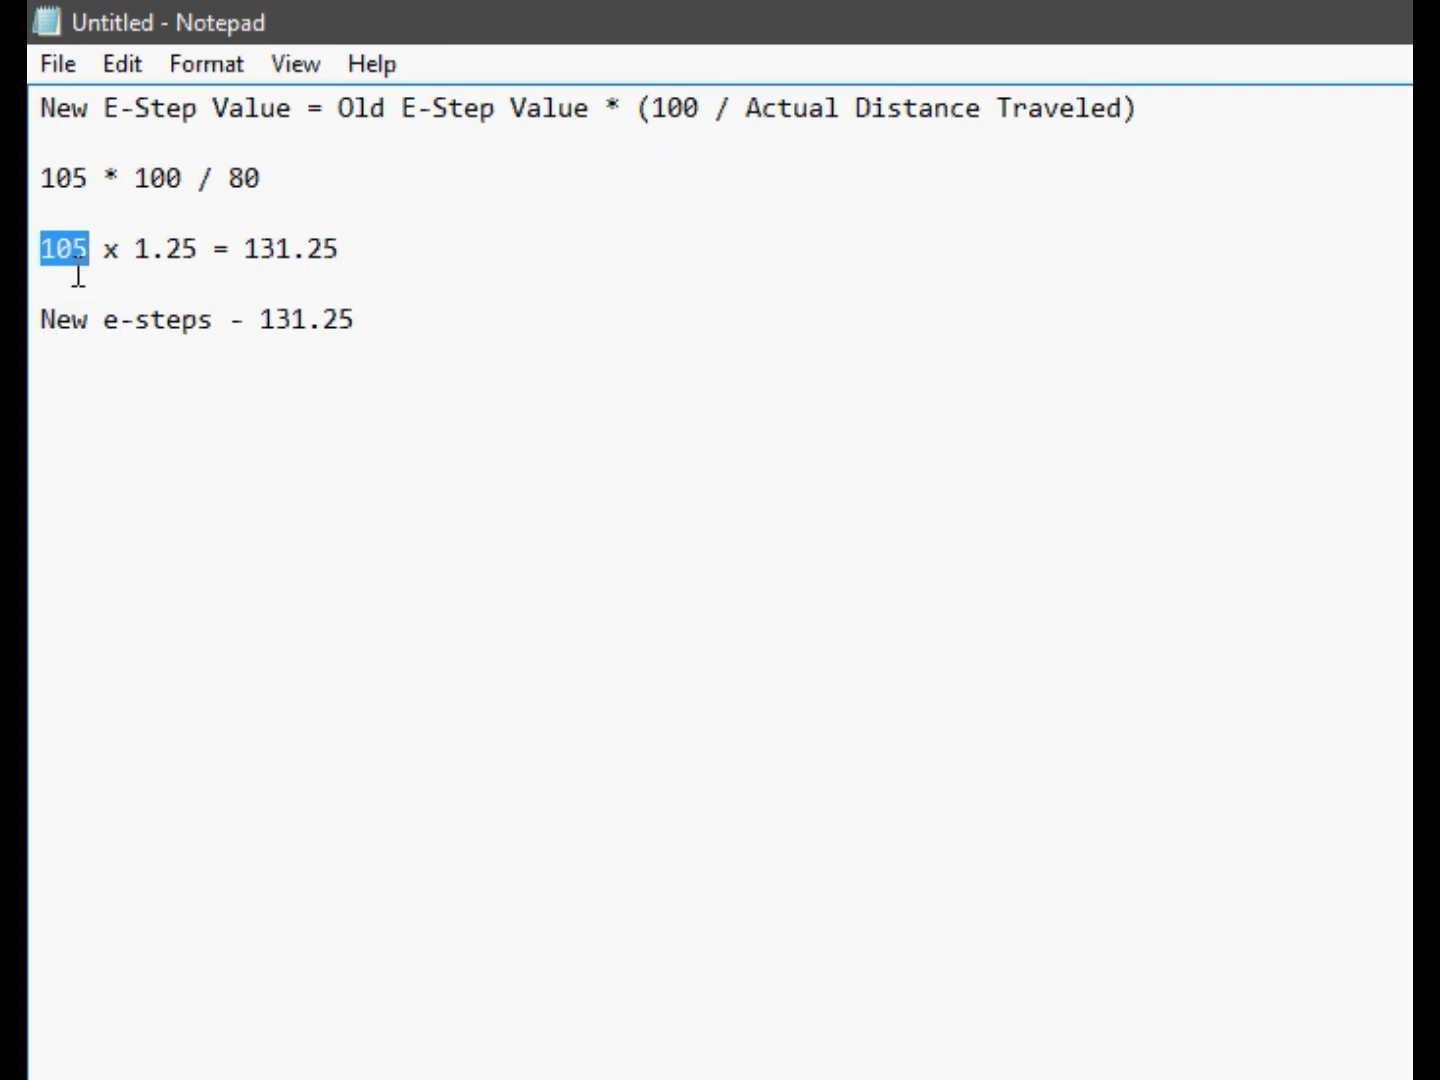
left_click(57, 253)
left_click(98, 273)
left_click(208, 508)
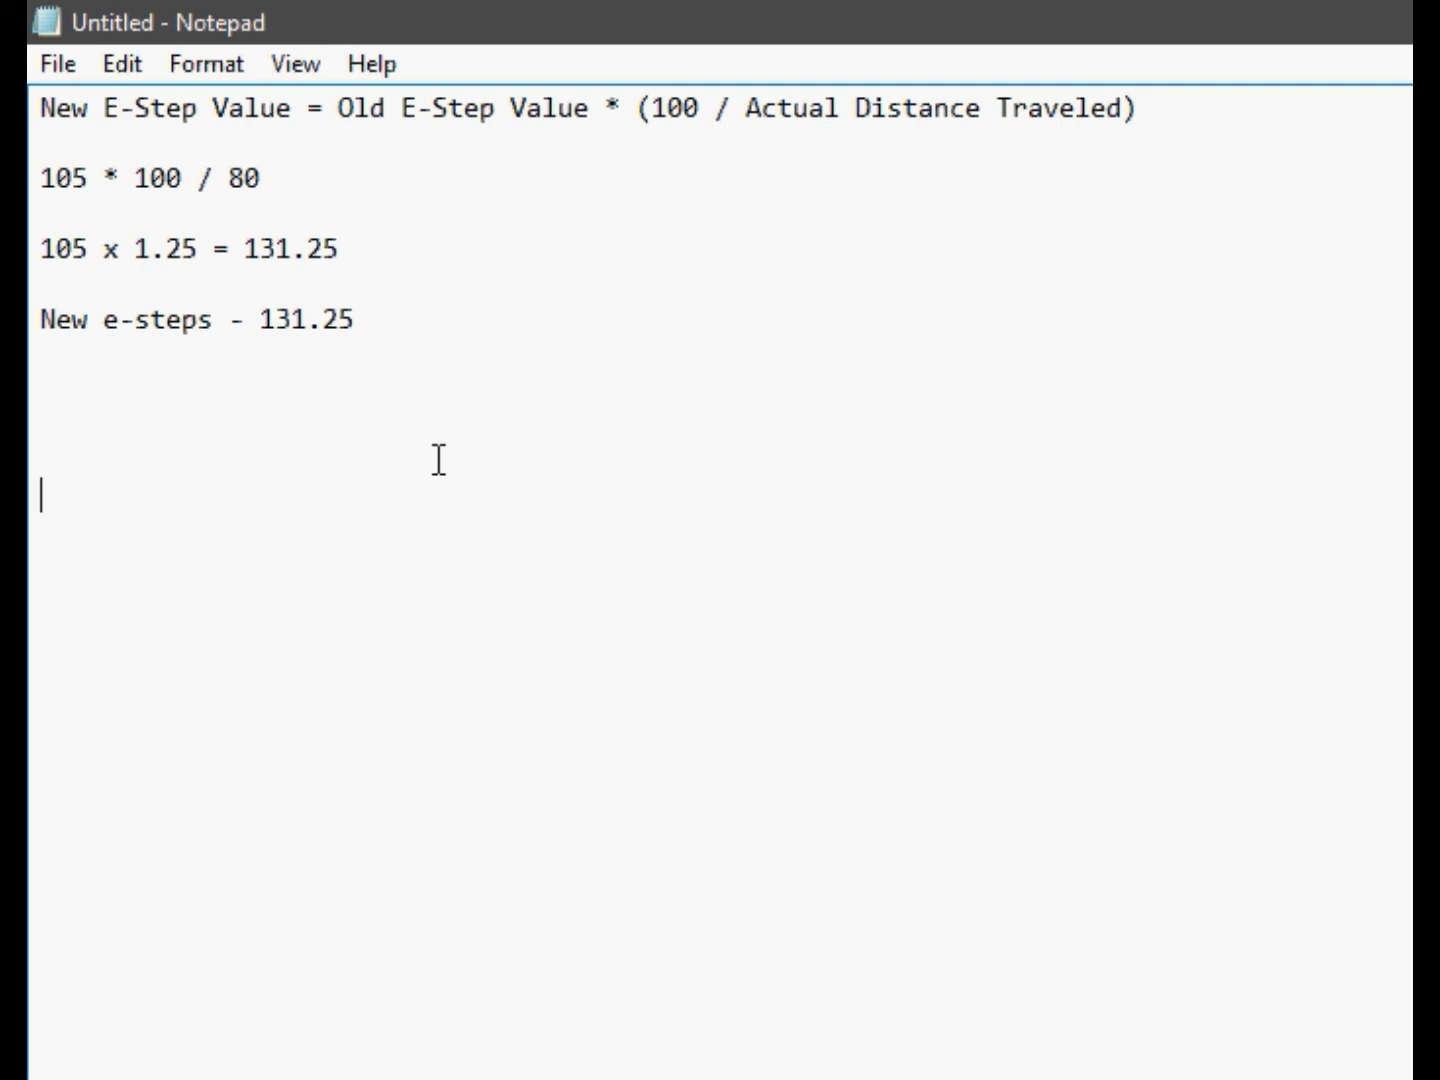
left_click(198, 410)
left_click_drag(375, 337, 41, 321)
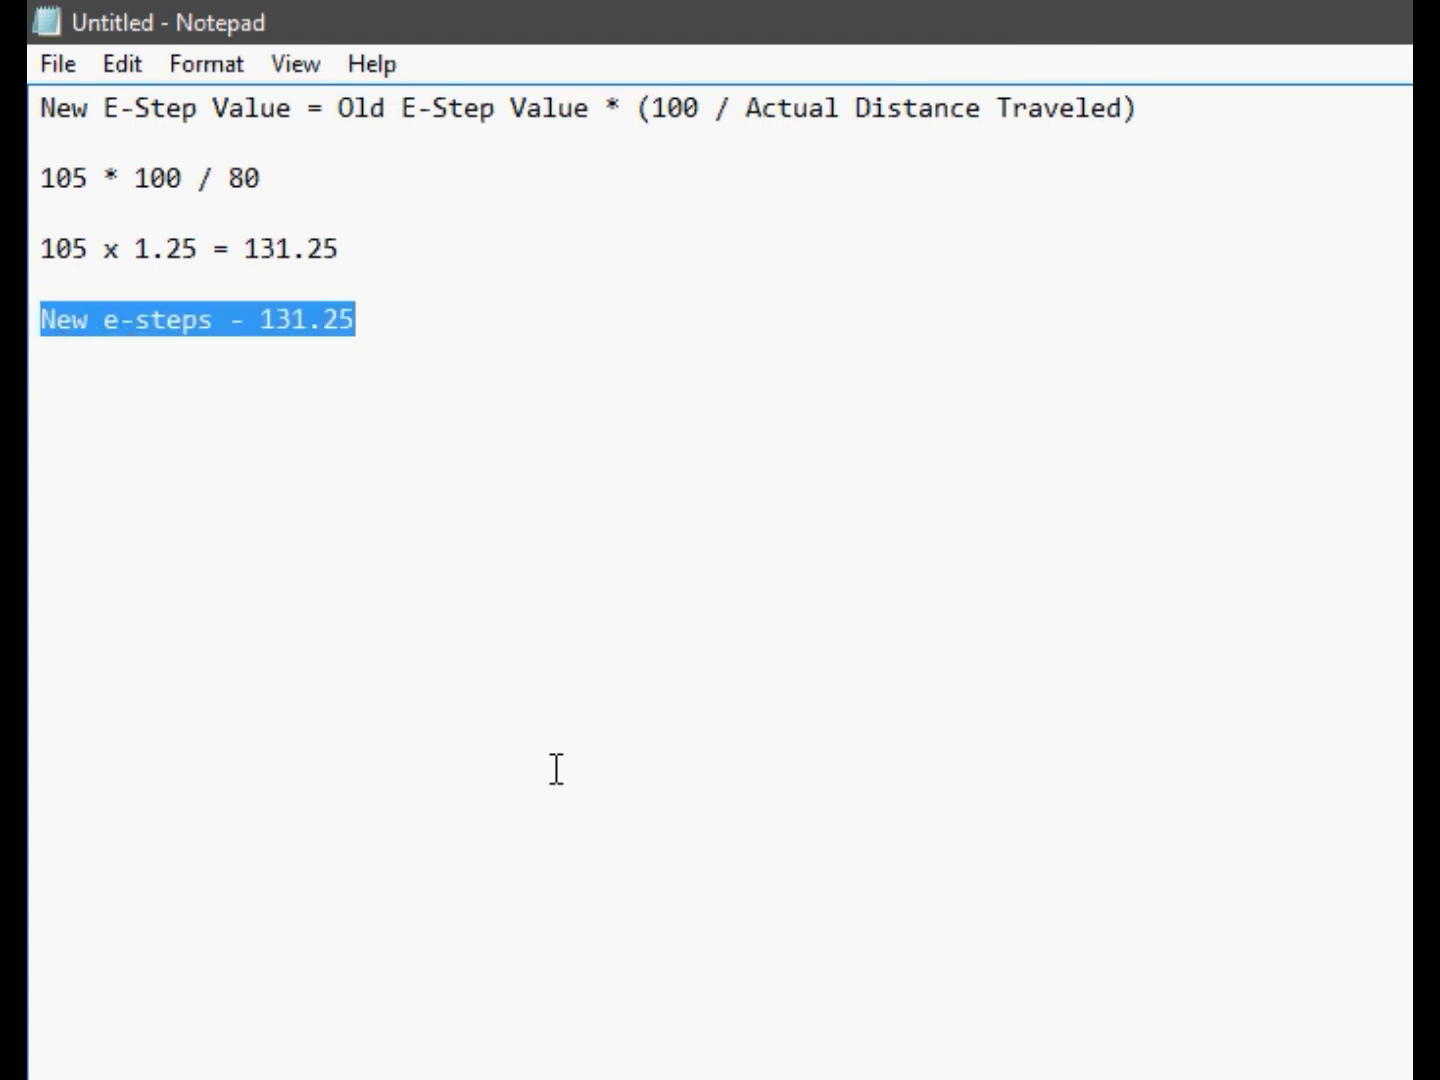